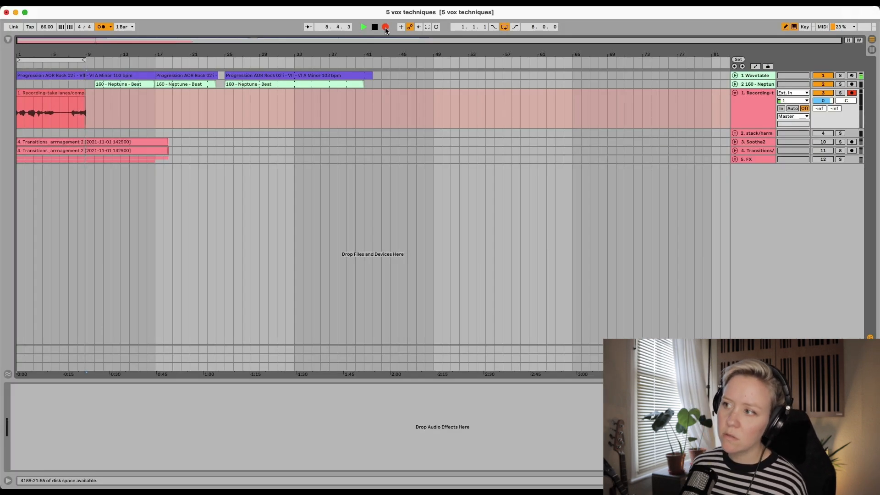
Stop recording the vocal takes and turn off the arrangement loop.
key("space")
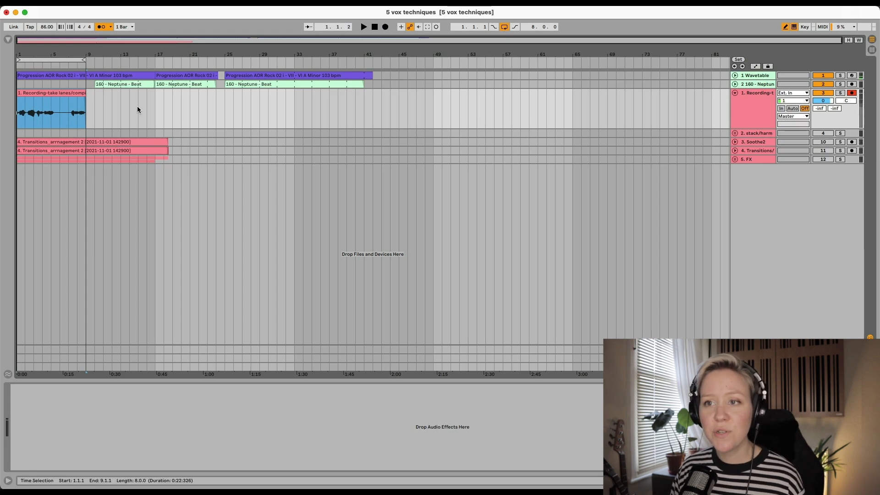
left_click(505, 28)
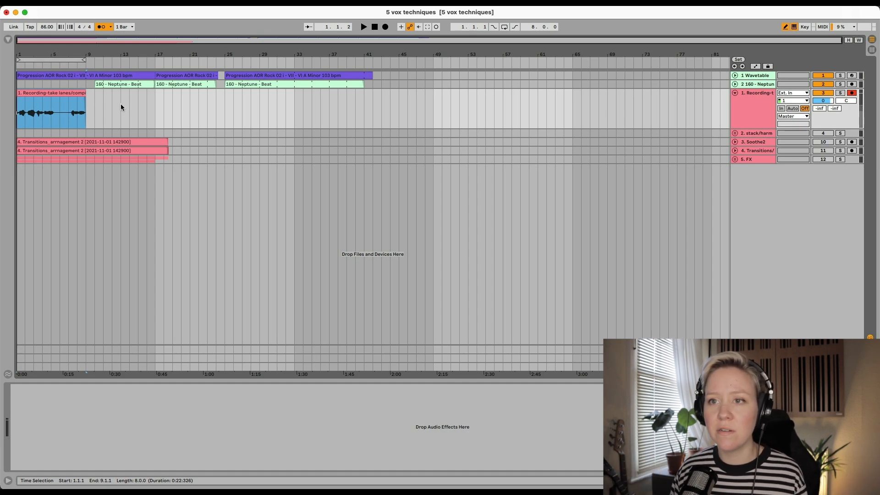
Show the take lanes of the "1. Recording" track with its first eight bars filling the view.
right_click(750, 105)
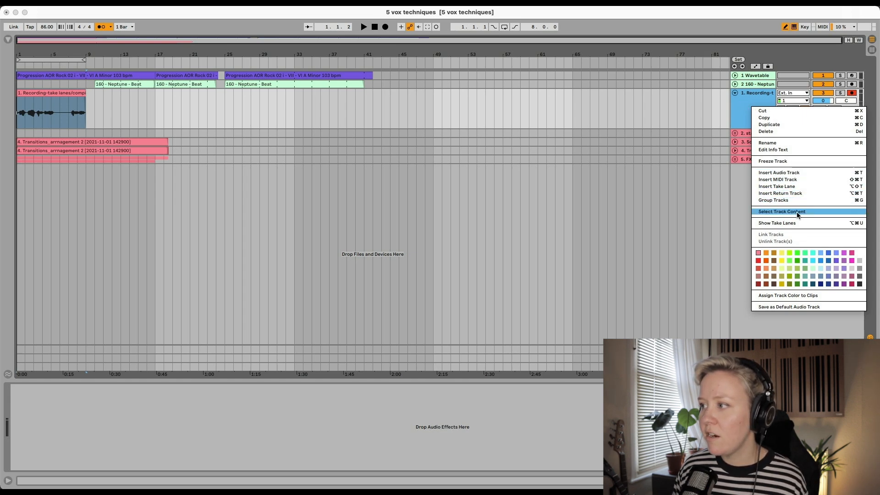
left_click(792, 224)
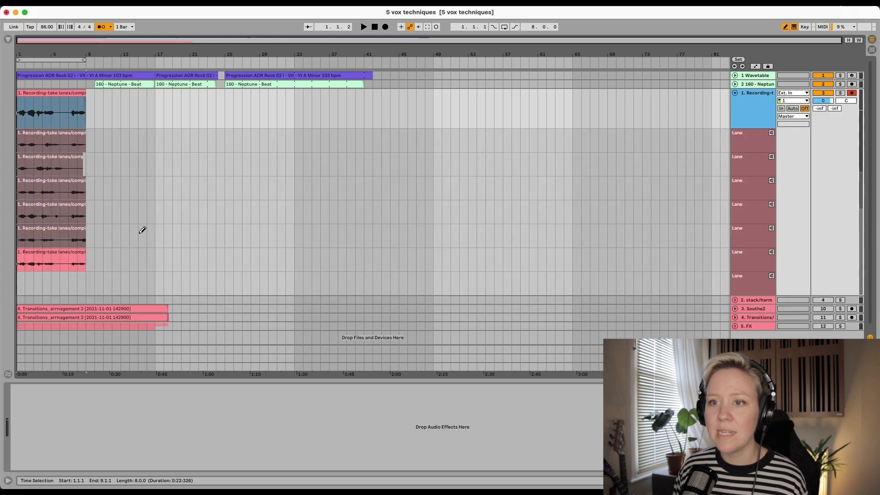
key("z")
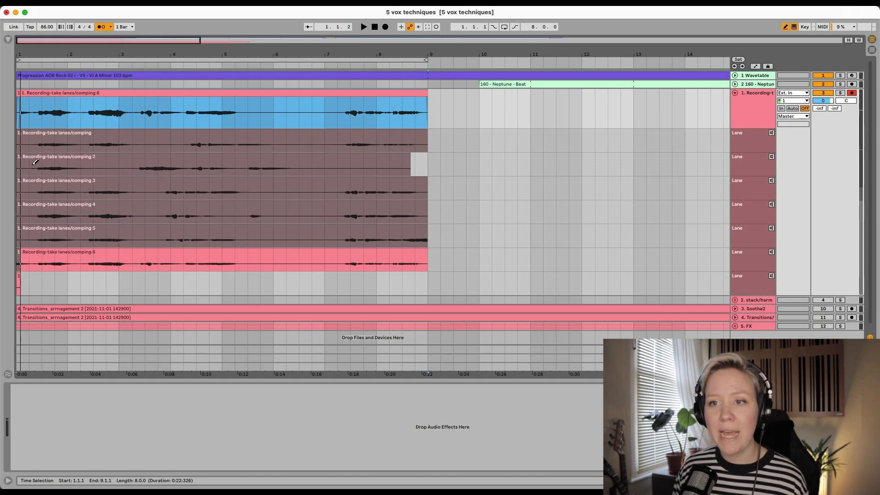
Audition individual take lanes and copy take 5 from the start up to 3.3.1 into the main comp.
left_click(771, 133)
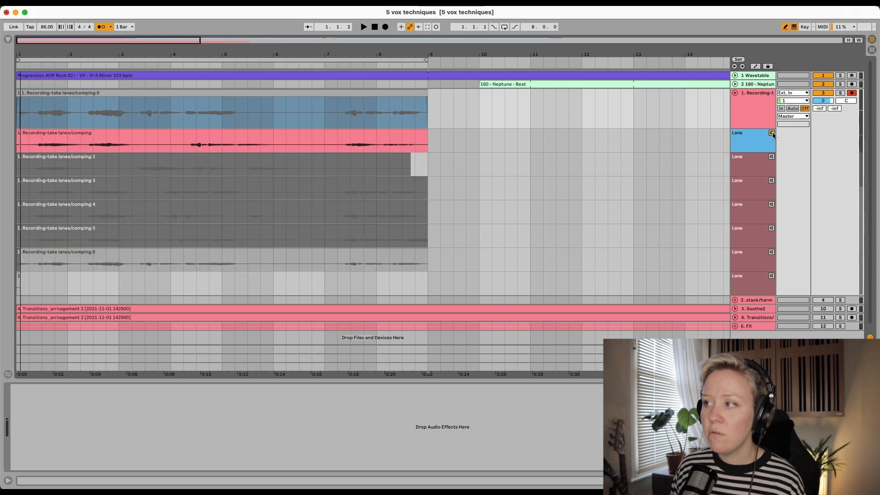
left_click(772, 157)
left_click(771, 181)
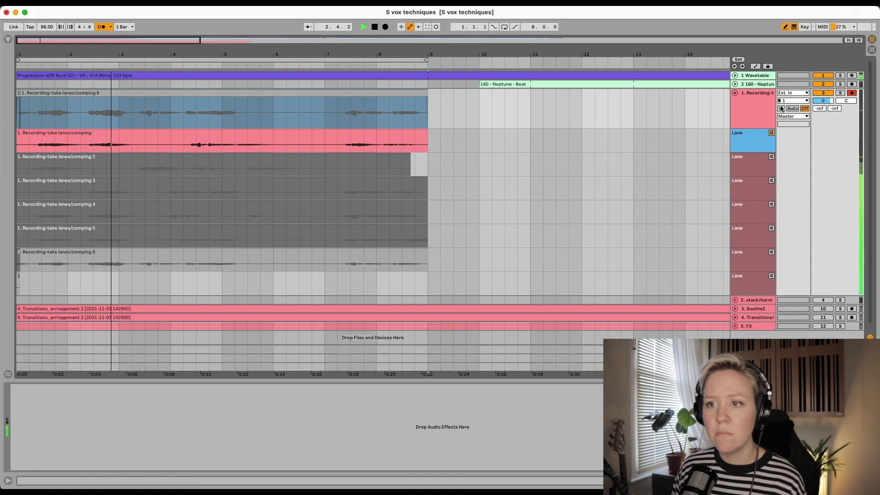
left_click(771, 228)
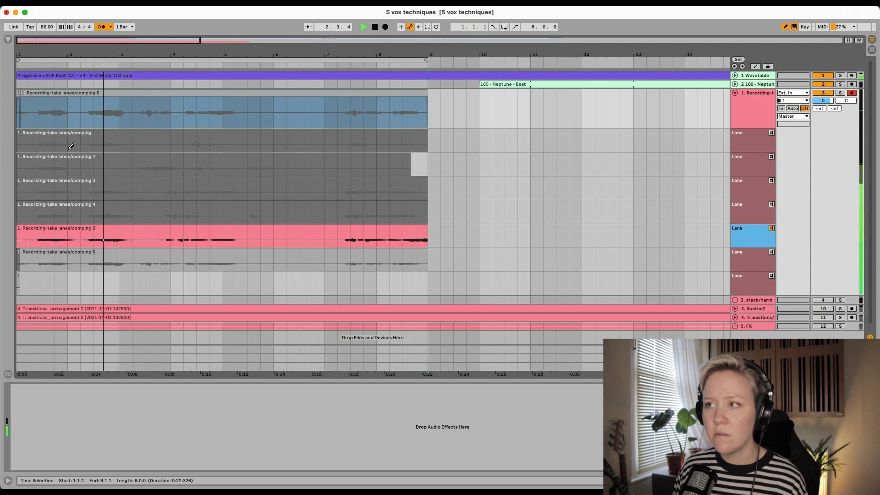
key("space")
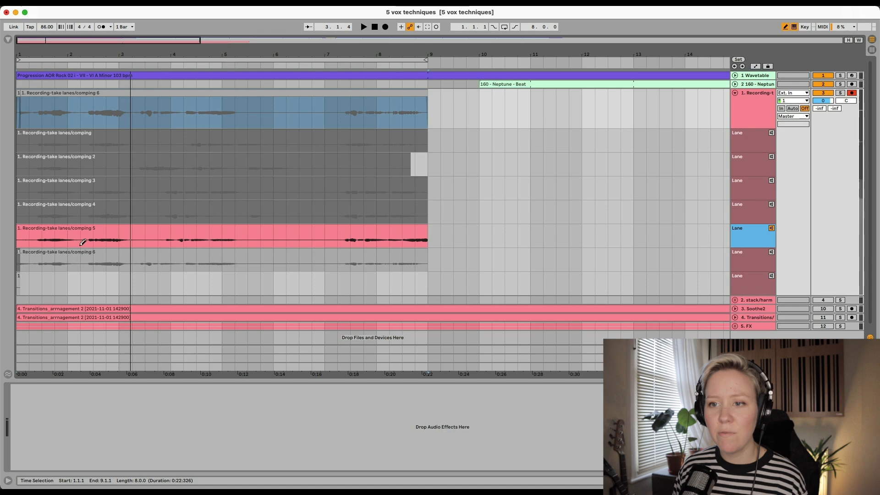
left_click(145, 234)
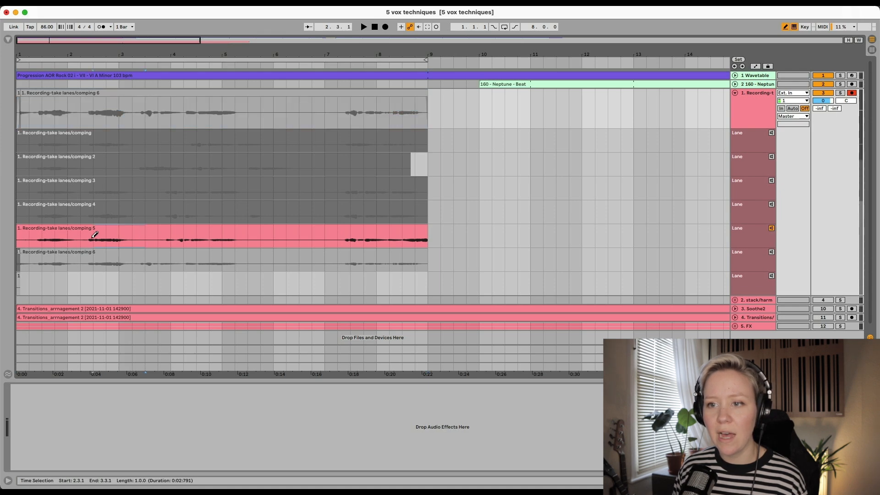
left_click(27, 236)
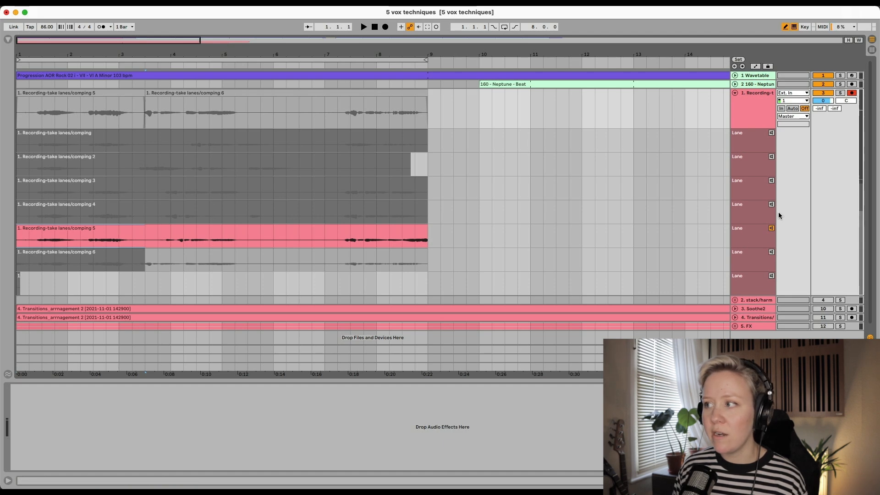
Audition take 3 from its second phrase and comp that phrase, from 3.4.1 to 5.3.1, into the main lane.
left_click(752, 165)
key("b")
left_click(158, 192)
key("space")
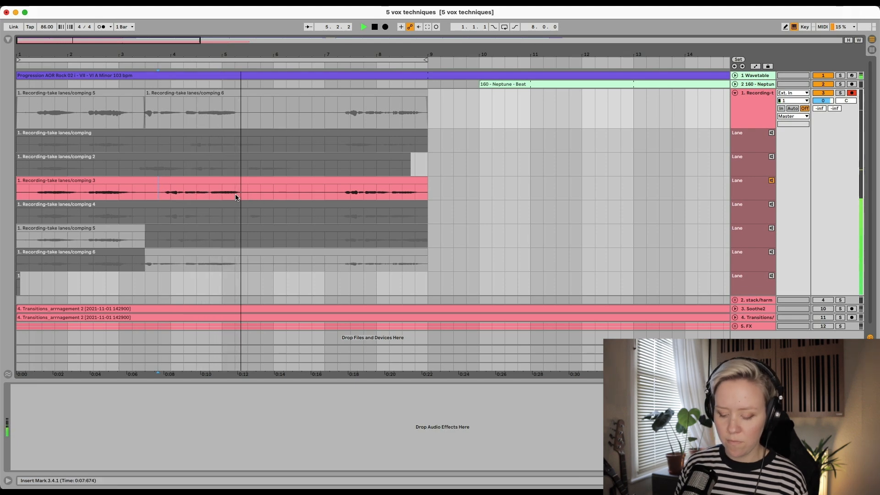
key("space")
key("b")
left_click_drag(255, 185, 163, 184)
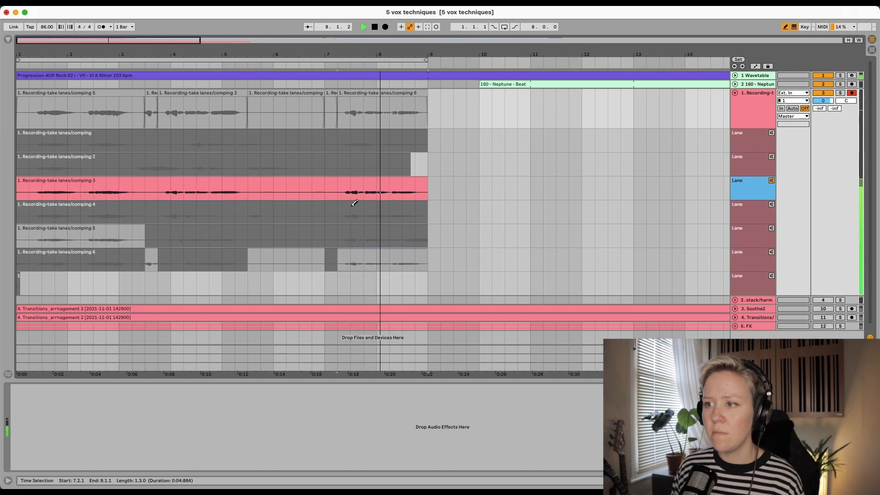
Comp take 3 from 7.2.1 to 9.1.1 into the main lane and end the lane's audition.
key("space")
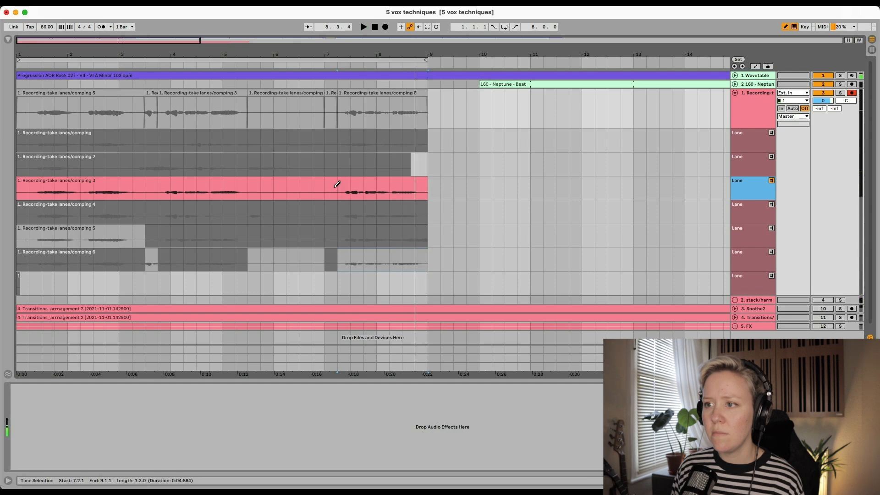
left_click_drag(340, 187, 431, 185)
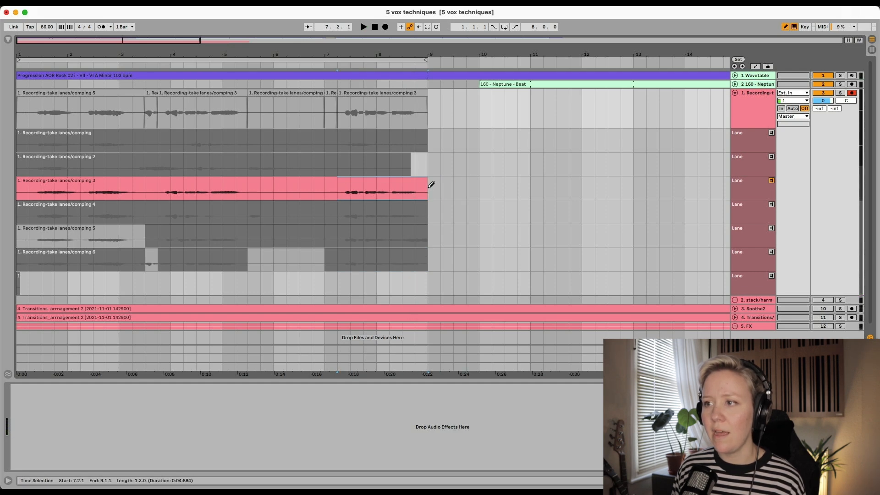
left_click(771, 181)
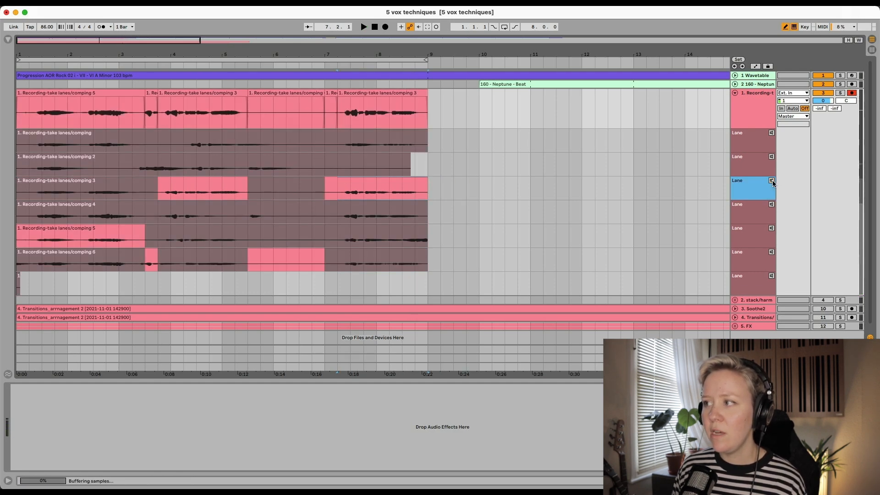
Hide the take lanes of the "1. Recording" track.
left_click(753, 140)
right_click(750, 104)
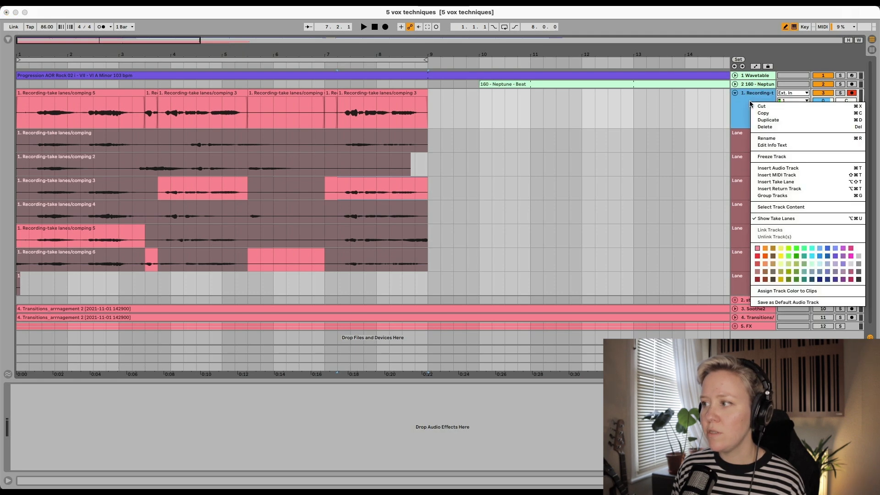
left_click(775, 218)
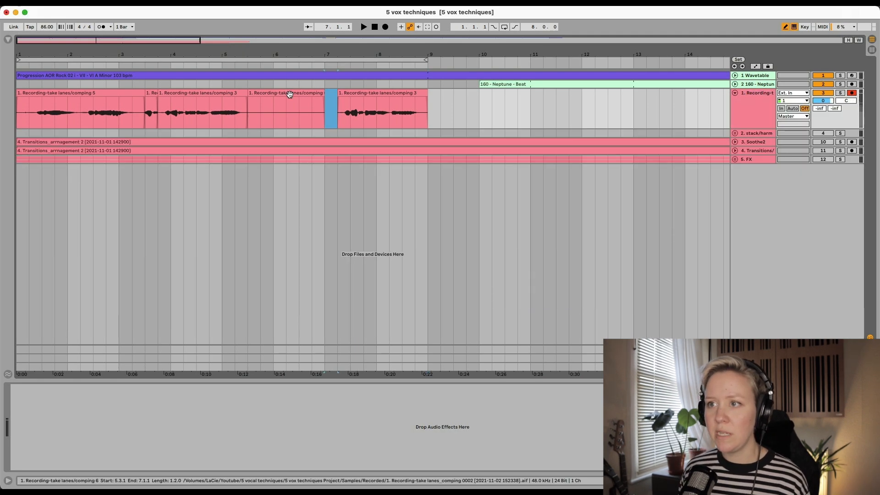
Delete the leftover clips between the comped vocal phrases and consolidate 1.1.1 to 9.1.1 into a single clip.
left_click(256, 105)
key("Delete")
left_click(152, 95)
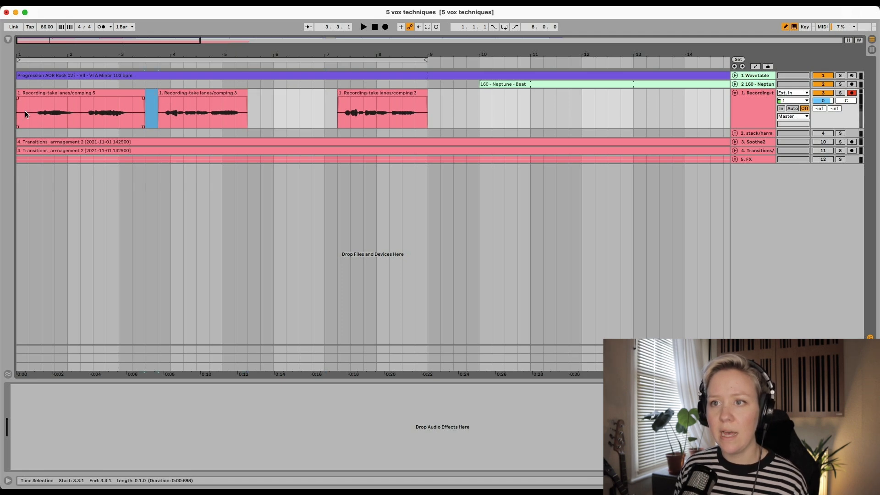
left_click_drag(432, 116, 6, 114)
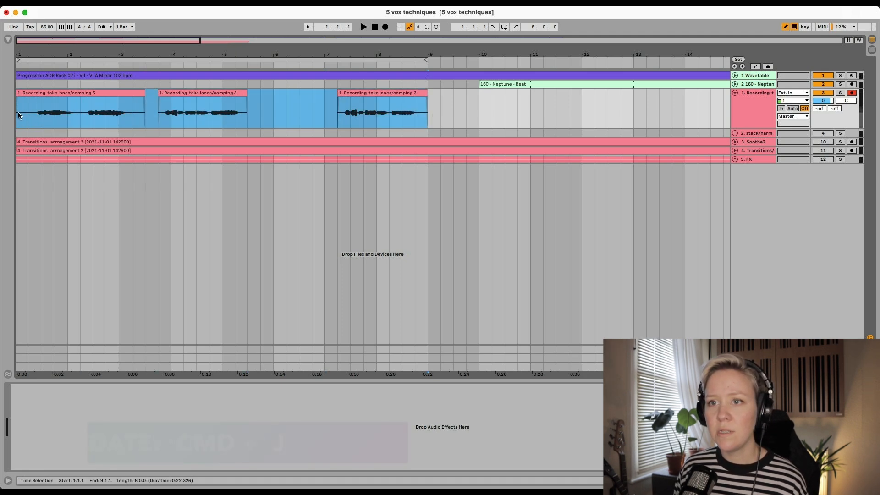
key("super+j")
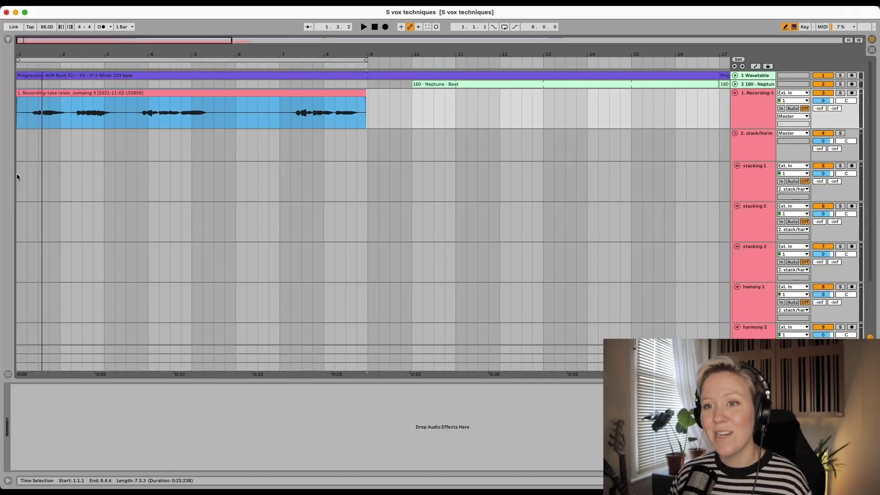
Arm the stacking 1 track and record a vocal double from bar 1.
left_click(20, 175)
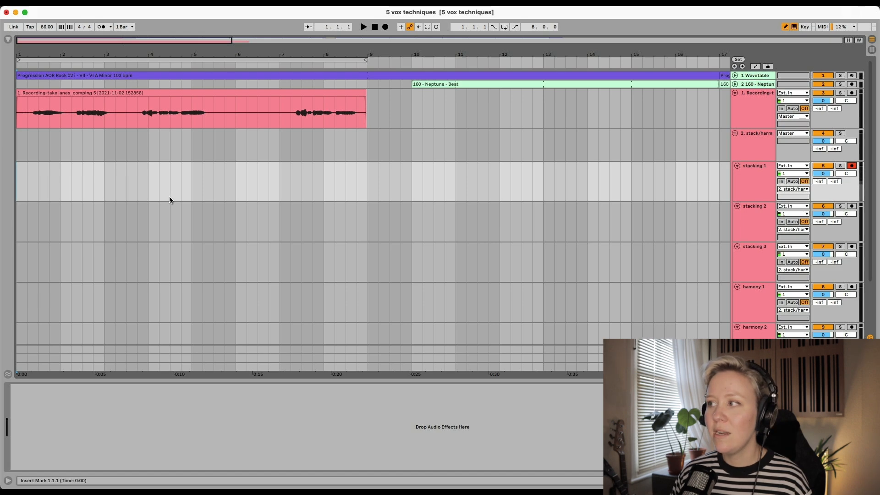
left_click(385, 27)
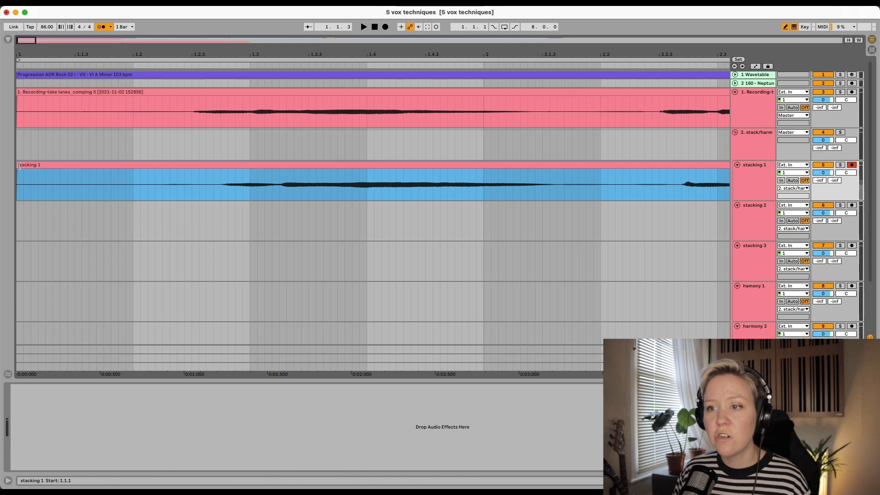
Trim the start of the stacking 1 clip and align its waveform with the main vocal from 1.1.1.
mouse_move(20, 165)
left_mouse_down()
mouse_move(52, 167)
mouse_move(31, 165)
left_mouse_up()
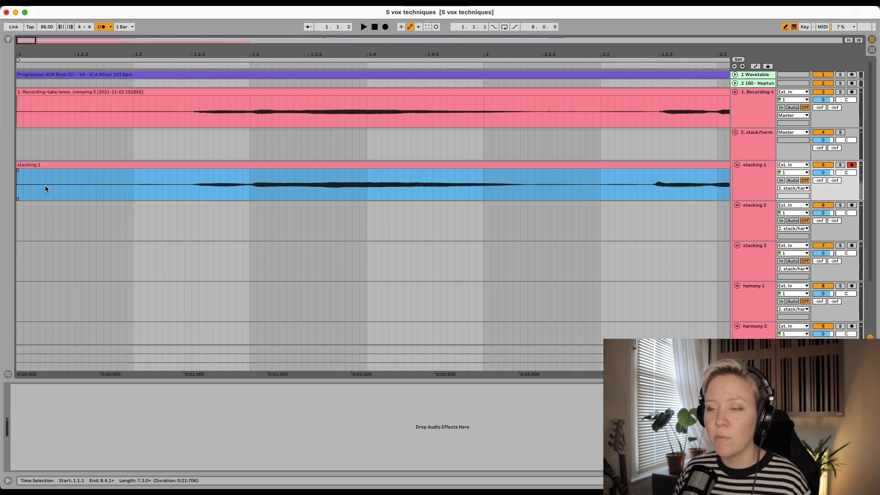
left_click(103, 183)
key("minus")
key("minus")
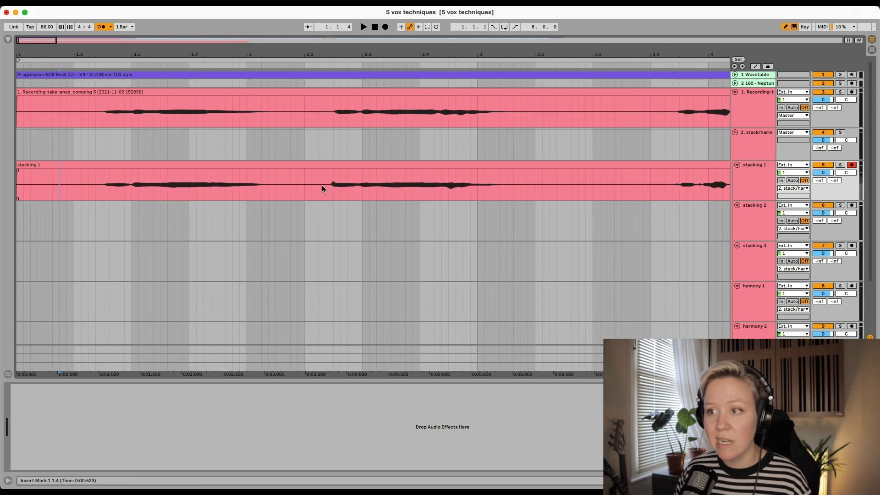
Solo the stacking 1 track and play it from 1.4.4 to hear the gap after the first phrase.
left_click(239, 190)
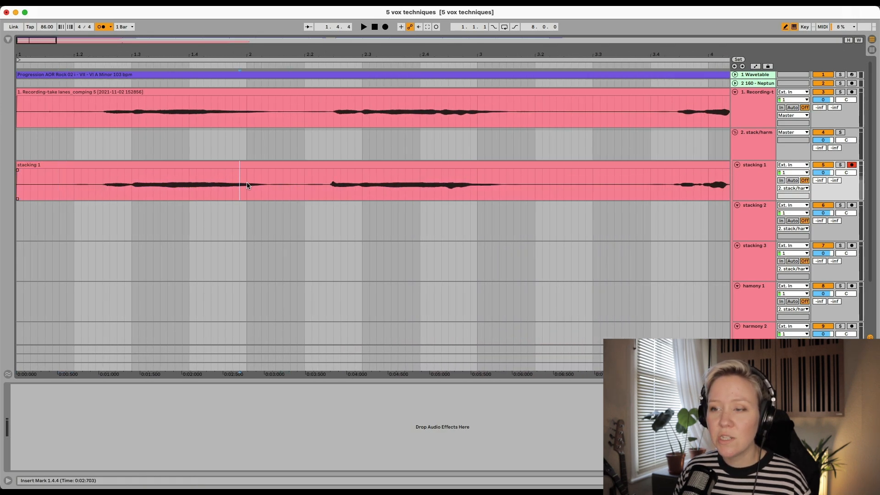
left_click(842, 165)
key("space")
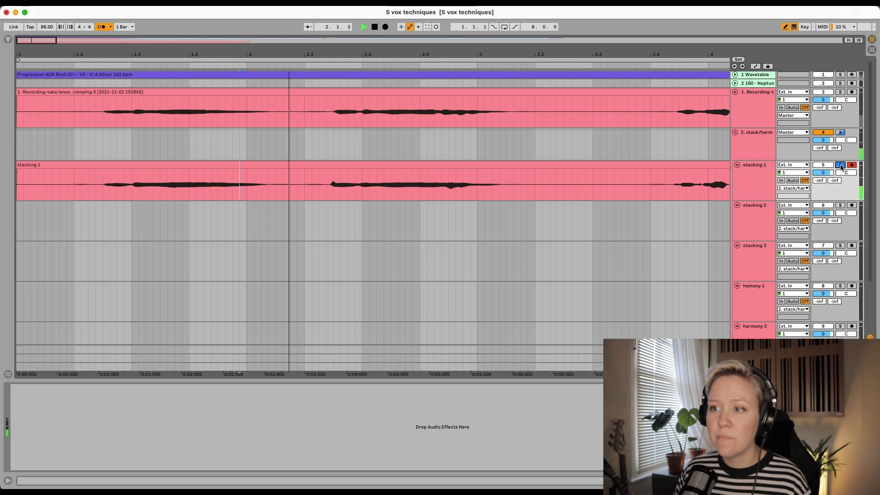
Cut out the section from 2.1.2 to 2.2.2 in the stacking 1 clip and fade out the first phrase.
left_click_drag(269, 185, 319, 187)
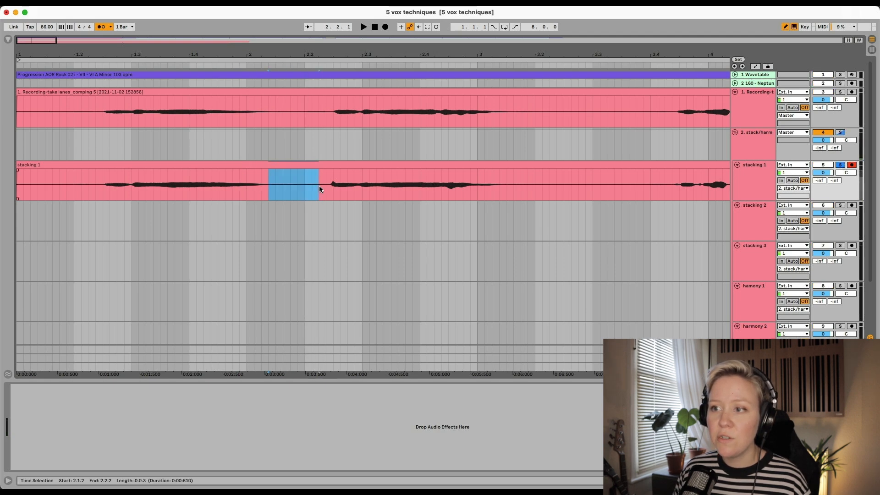
key("super+e")
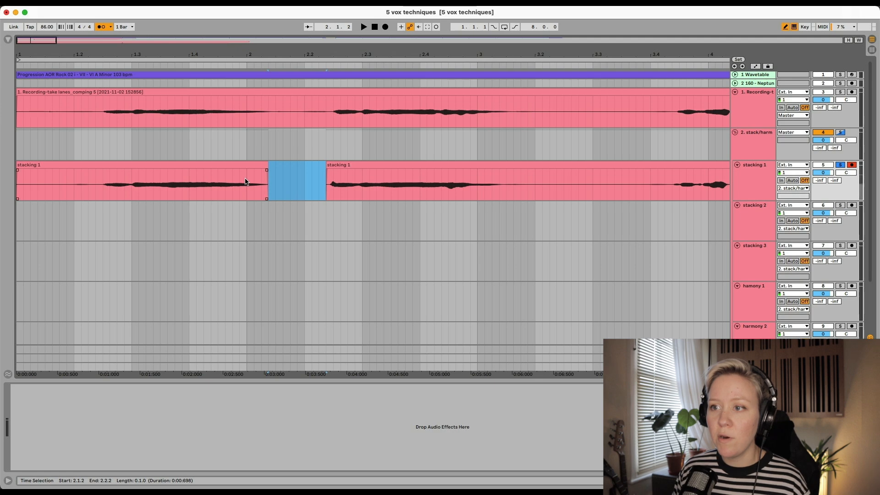
key("Delete")
left_click_drag(267, 169, 255, 170)
Remove the gap from 3.1.3 to 3.4.2 in the stacking 1 clip and fade out the preceding phrase from 3.1.1.
scroll(255, 171, "right", 5)
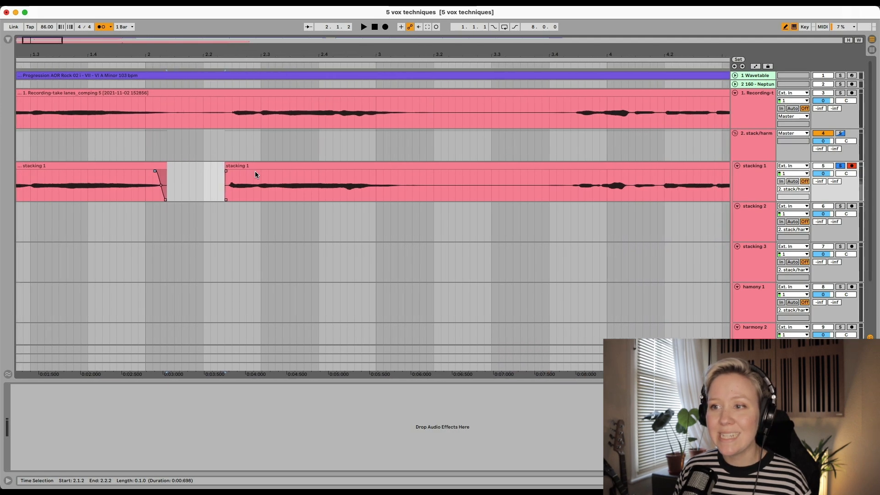
scroll(259, 183, "right", 5)
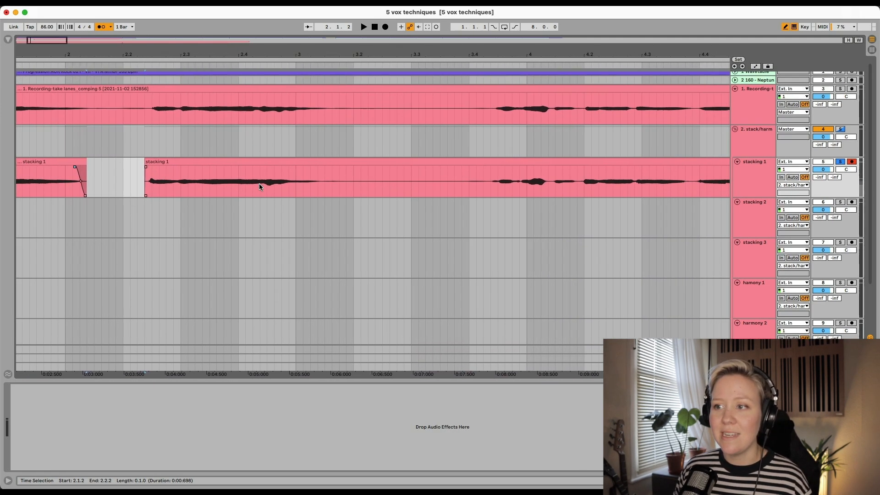
left_click_drag(448, 182, 292, 184)
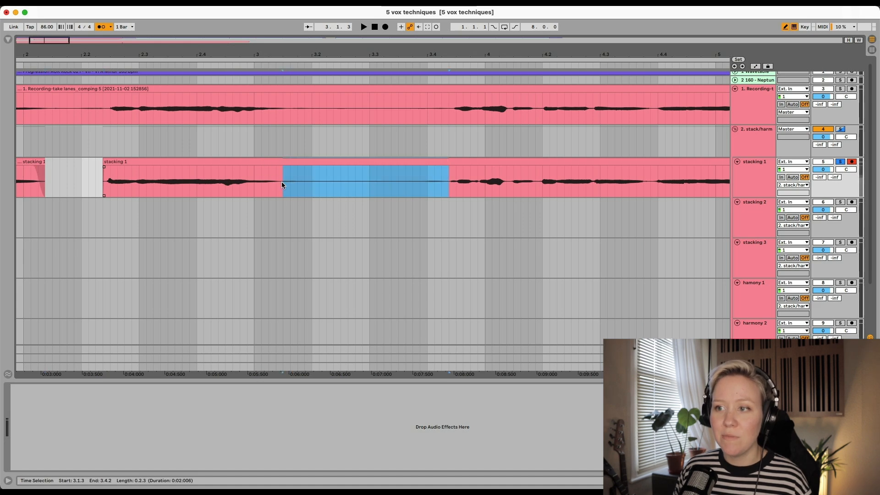
key("super+e")
key("Delete")
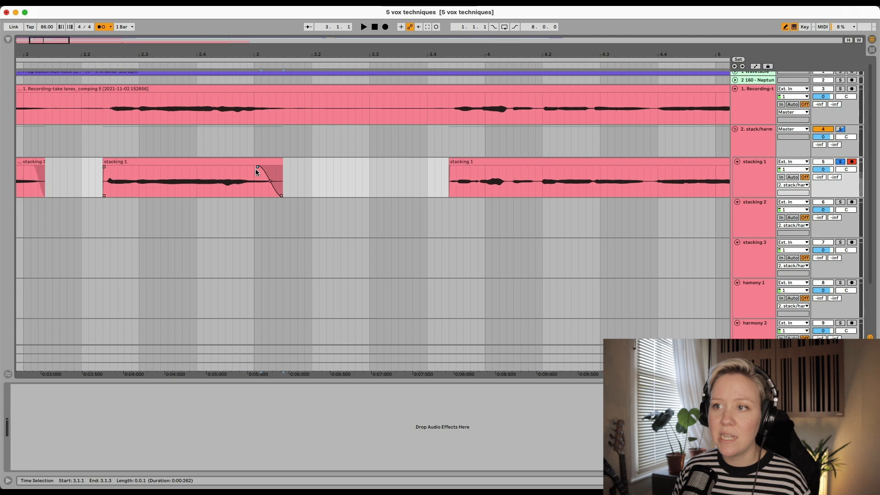
scroll(180, 212, "down", 3)
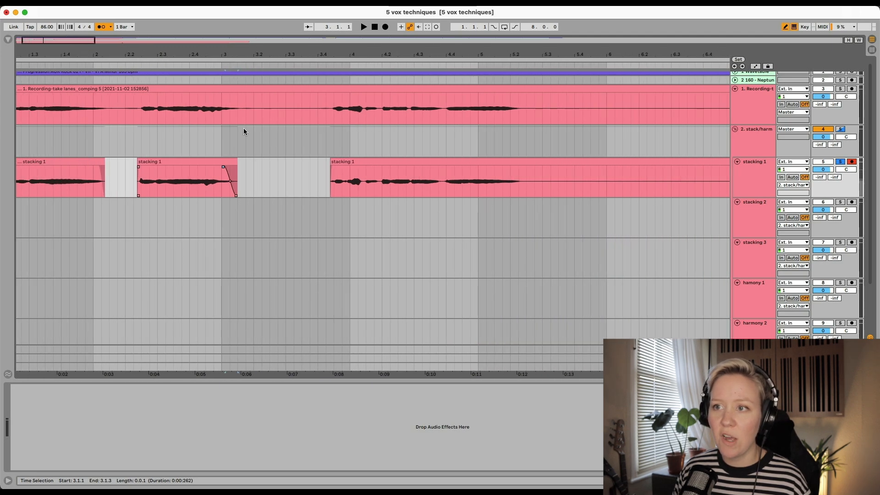
scroll(258, 179, "right", 3)
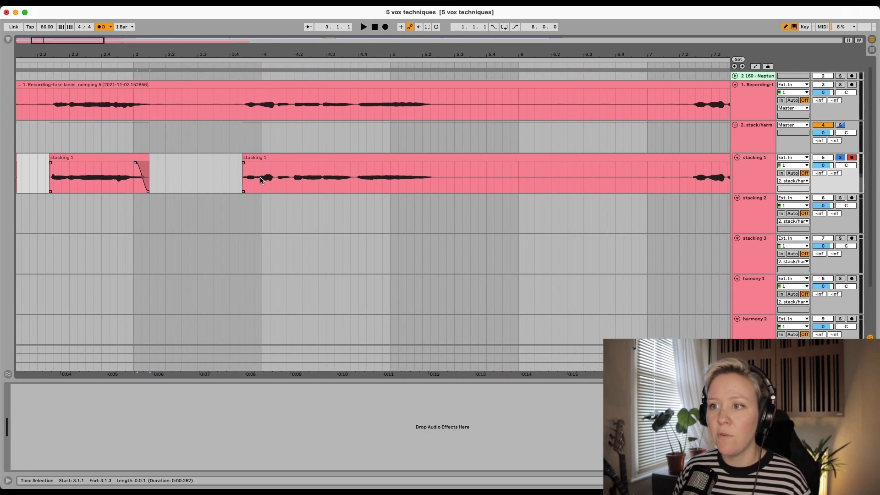
Remove the silence between the third and last phrases of the stacking 1 clip and fade out both phrases.
scroll(242, 163, "right", 3)
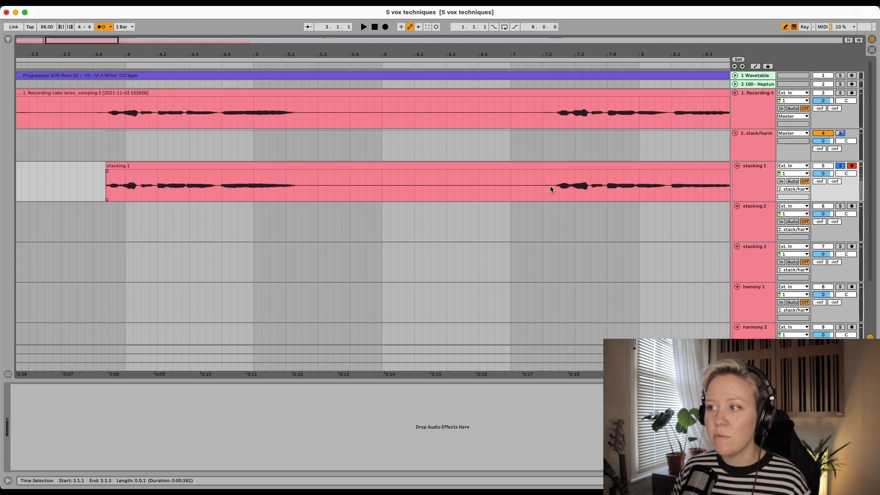
left_click_drag(550, 185, 299, 172)
key("Delete")
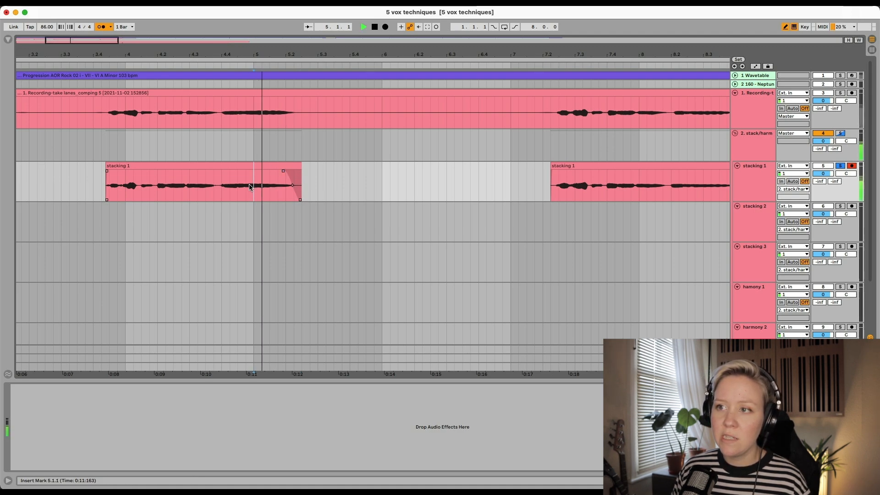
key("space")
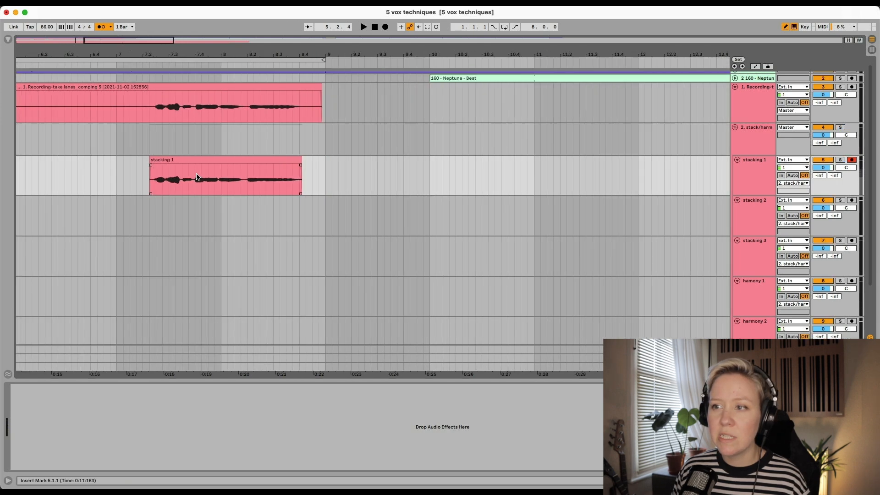
scroll(196, 177, "up", 5)
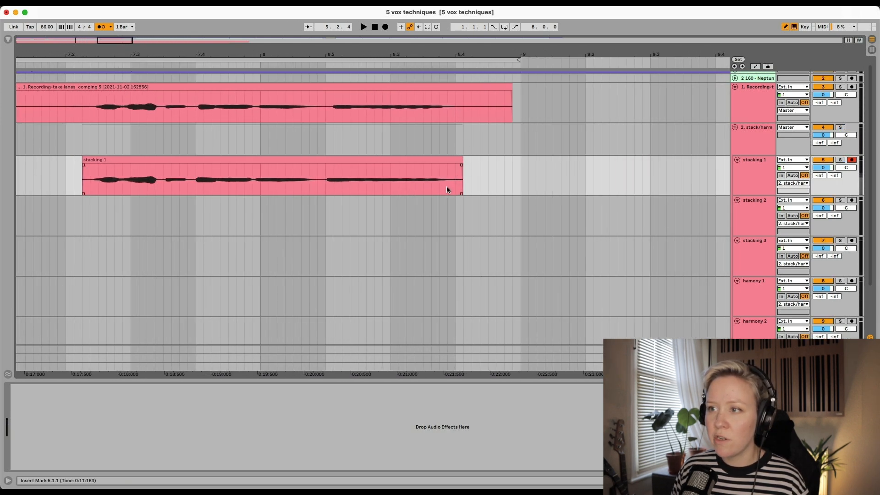
left_click_drag(459, 157, 455, 163)
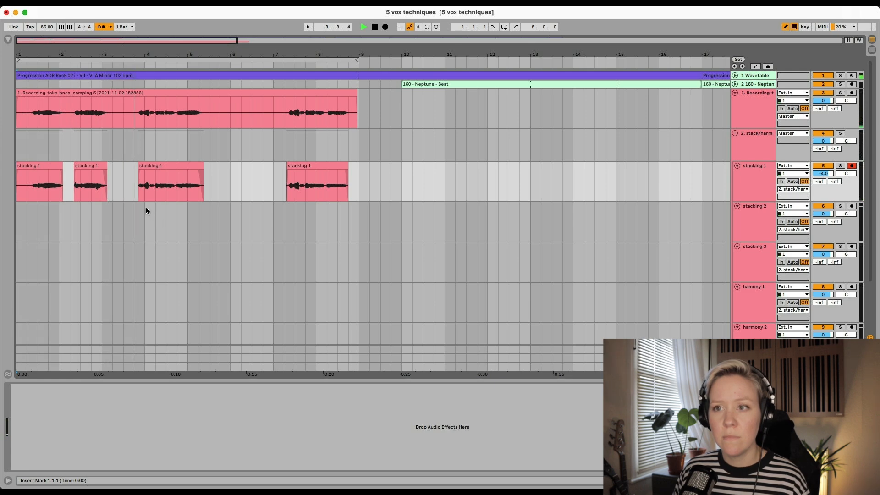
Turn off the metronome and consolidate the stacking 1 clips from 1.1.1 to 9.1.1 into a single clip.
left_click(102, 28)
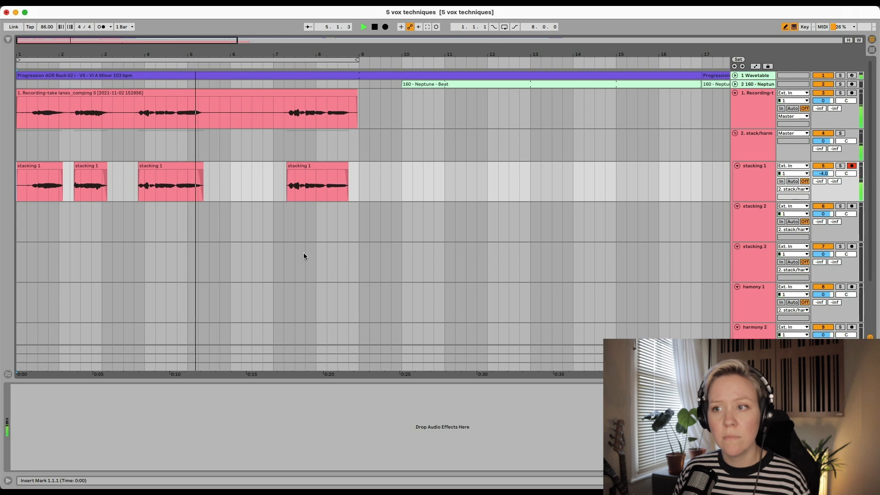
key("space")
left_click_drag(358, 178, 1, 177)
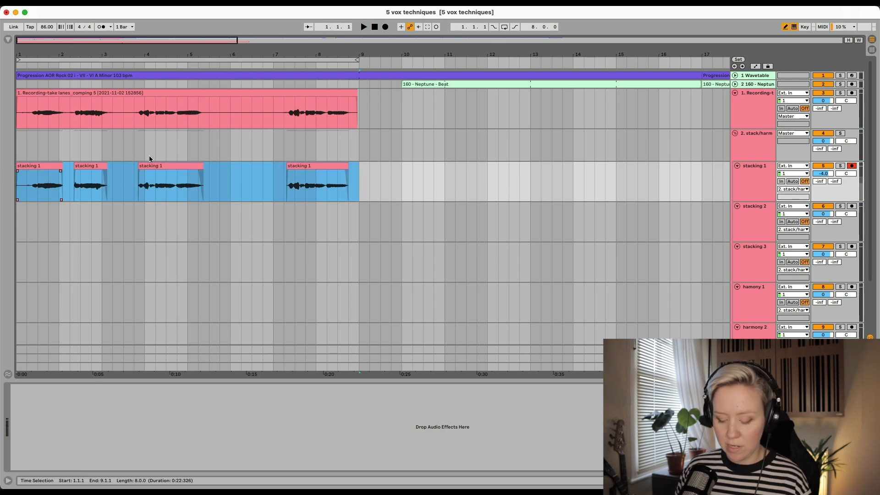
key("super+j")
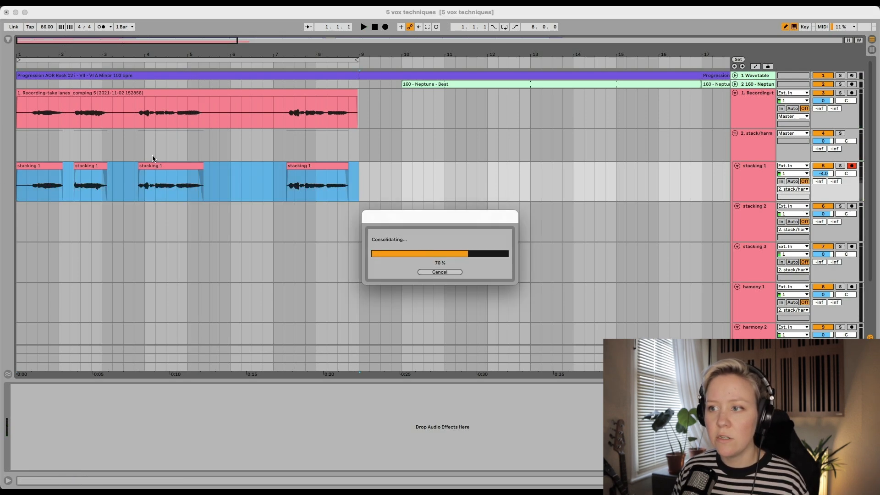
Copy the consolidated clip to the stacking 2 track, transposed down 12 semitones with the warp mode set to Complex Pro.
left_click_drag(169, 166, 168, 208)
double_click(148, 208)
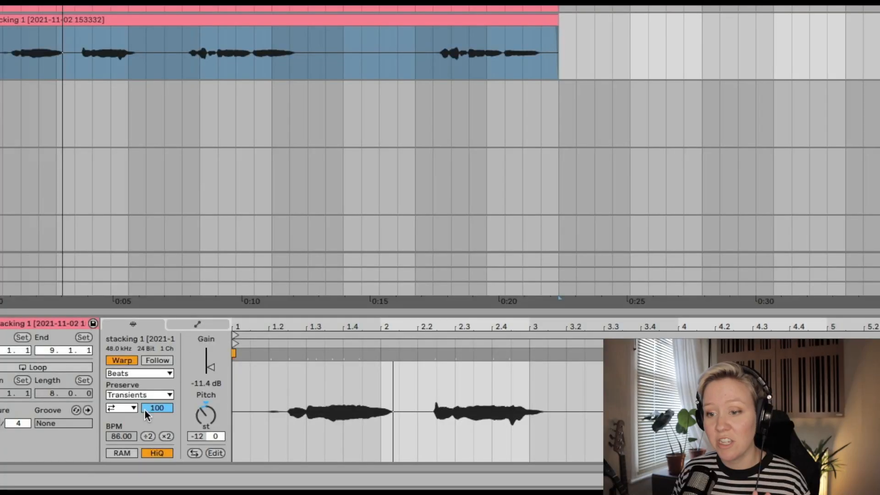
left_click(131, 374)
left_click(133, 440)
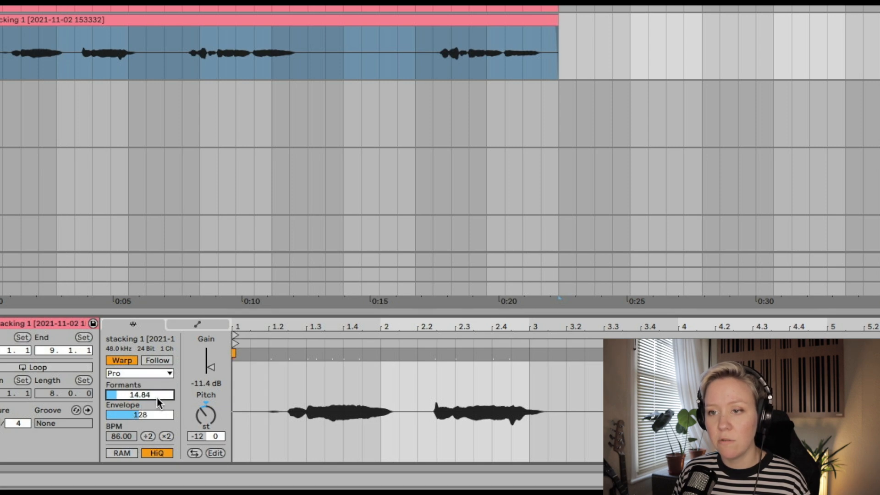
Tune the stacking 2 clip's formants to about 65.6 and its envelope to 203 while listening to it soloed.
key("space")
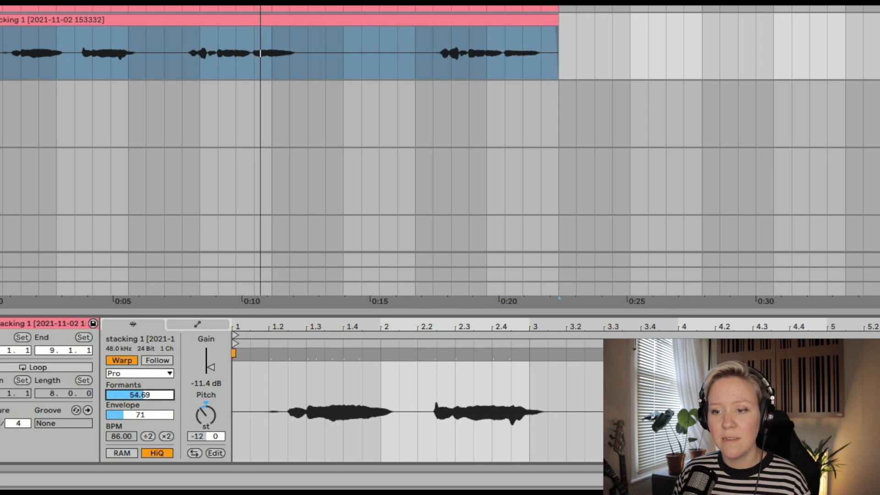
left_click_drag(139, 394, 139, 400)
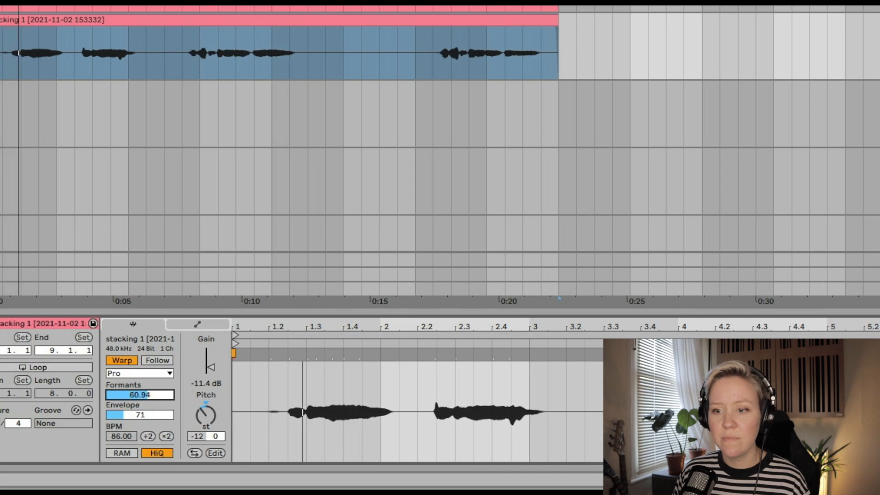
left_click_drag(140, 394, 139, 394)
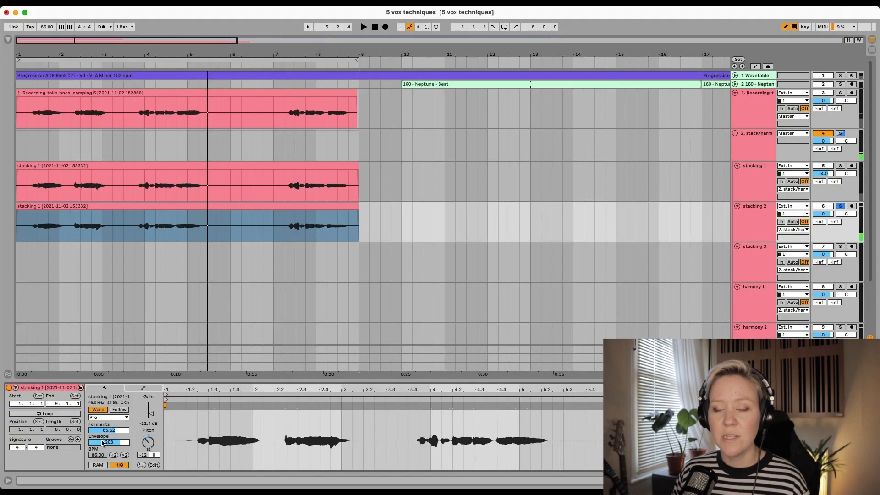
Lower the stacking 2 track volume to -7.0 dB, then unsolo it and play it with the other vocals.
key("Tab")
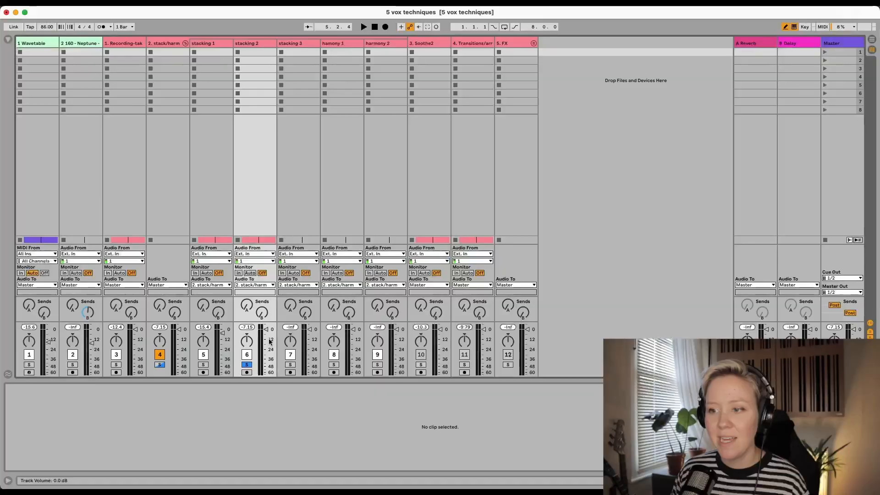
key("space")
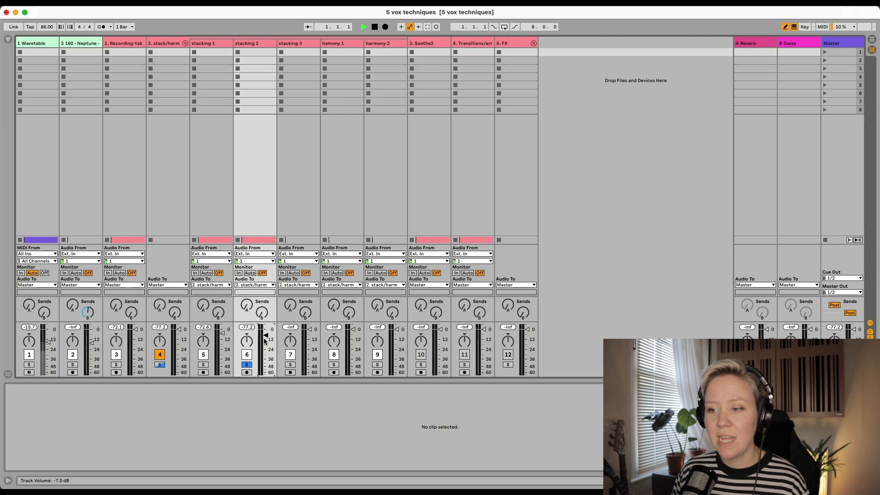
left_click(249, 367)
key("Tab")
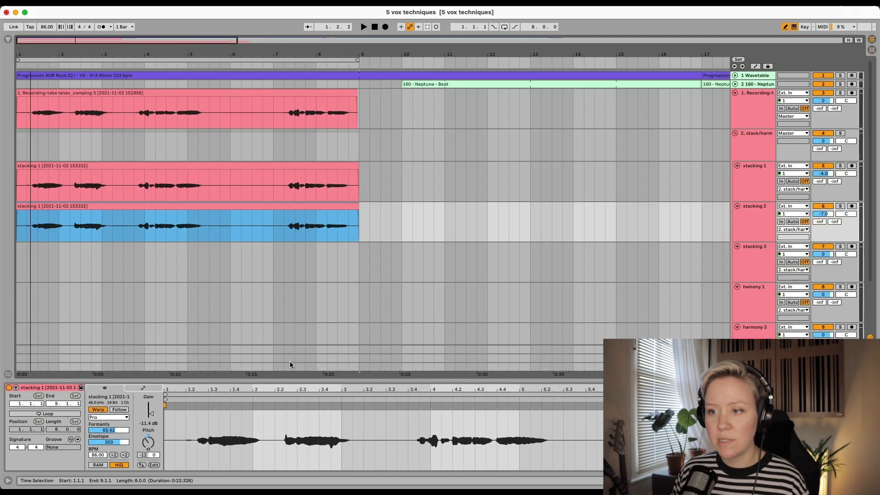
key("space")
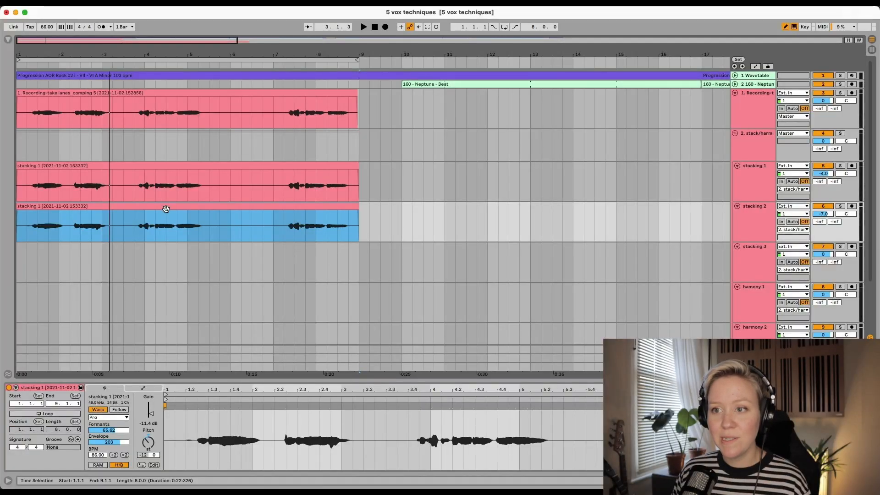
Copy the stacking 1 clip to the stacking 3 track and set its pitch to +12 semitones with 14 cents of detune.
left_click(156, 168)
left_click_drag(155, 168, 153, 255)
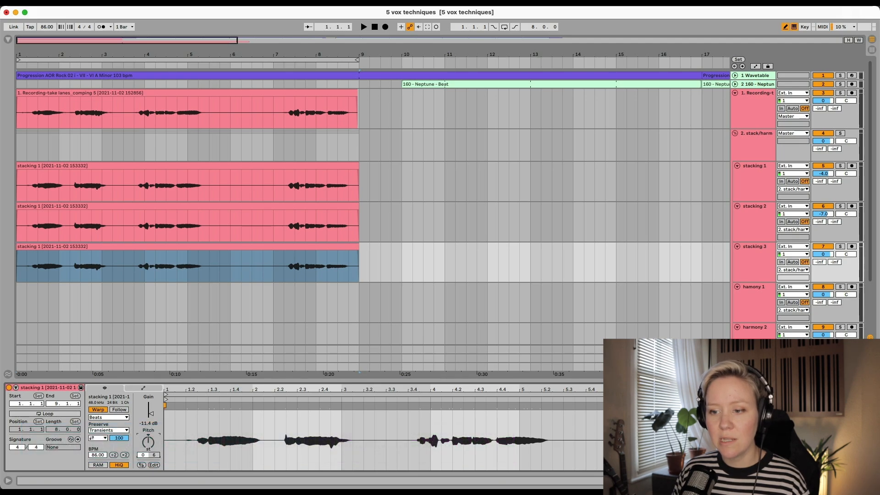
left_click_drag(162, 456, 161, 452)
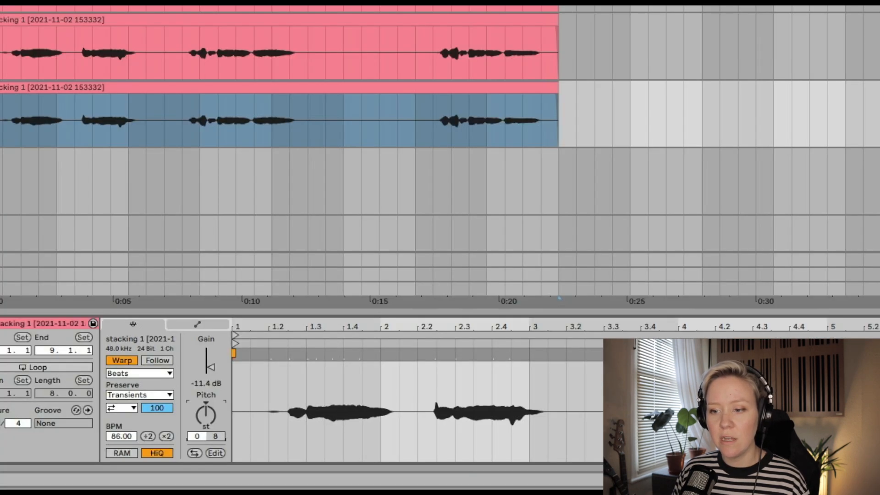
key("space")
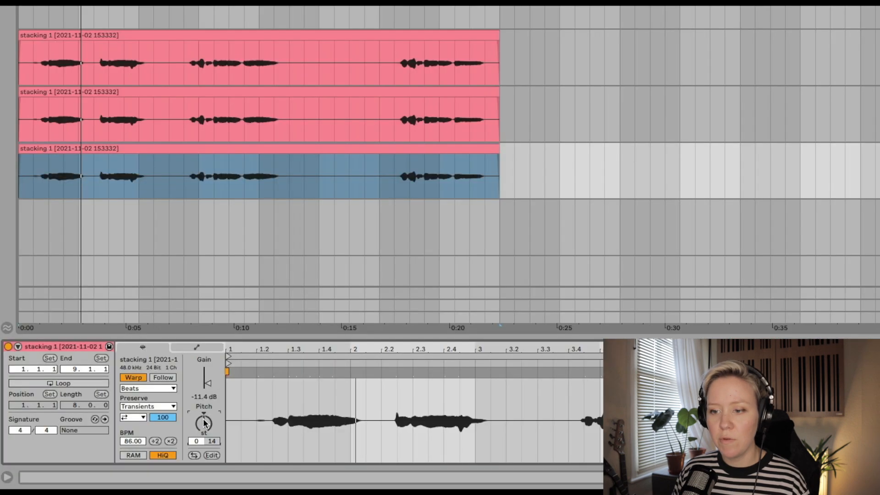
left_click_drag(143, 455, 143, 450)
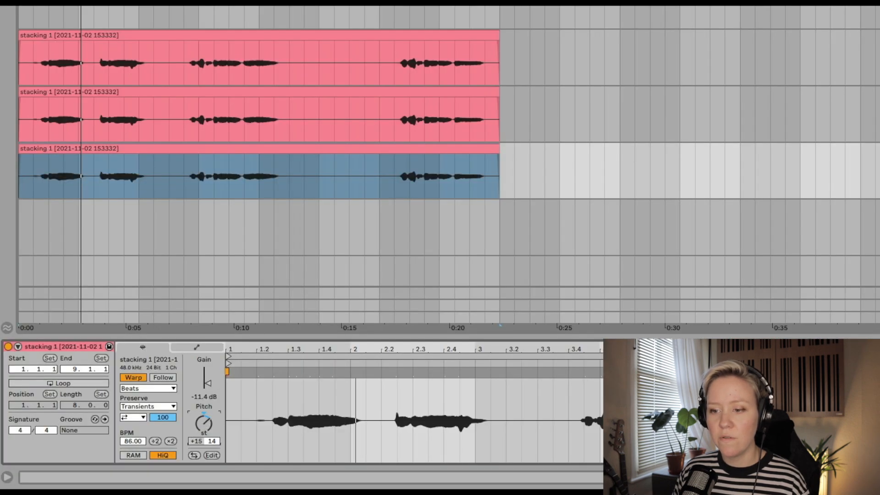
Set the stacking 3 clip's warp mode to Complex Pro, adjust its formants and envelope, and play all four vocal tracks together.
left_click(127, 390)
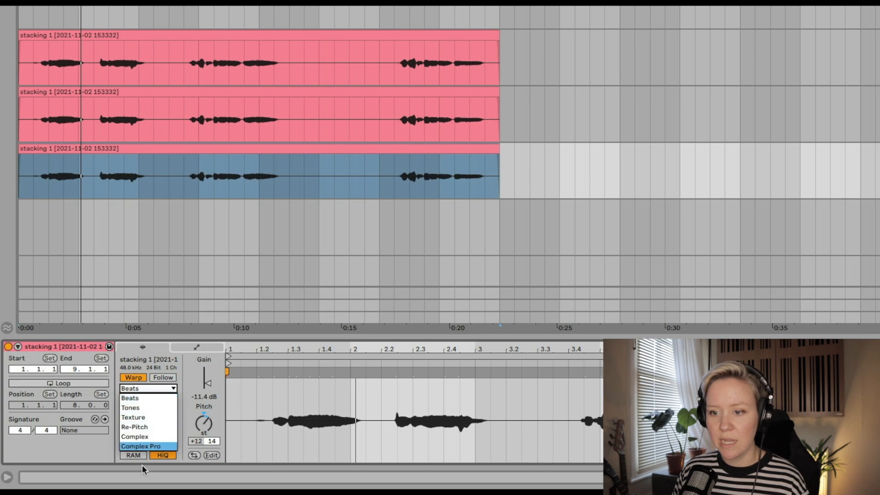
left_click(151, 446)
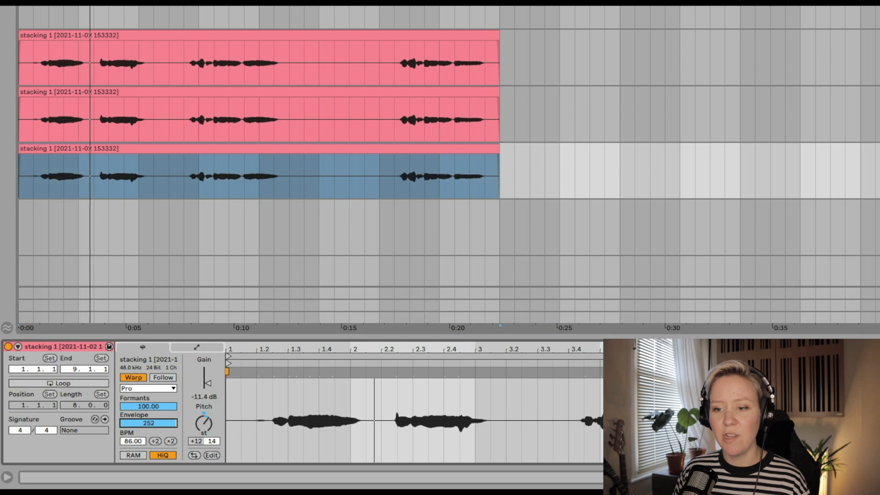
left_click_drag(141, 421, 148, 423)
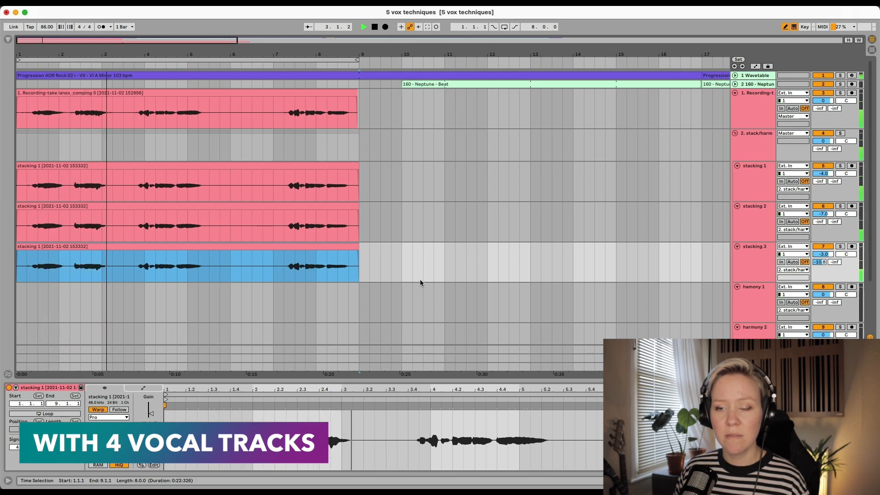
key("space")
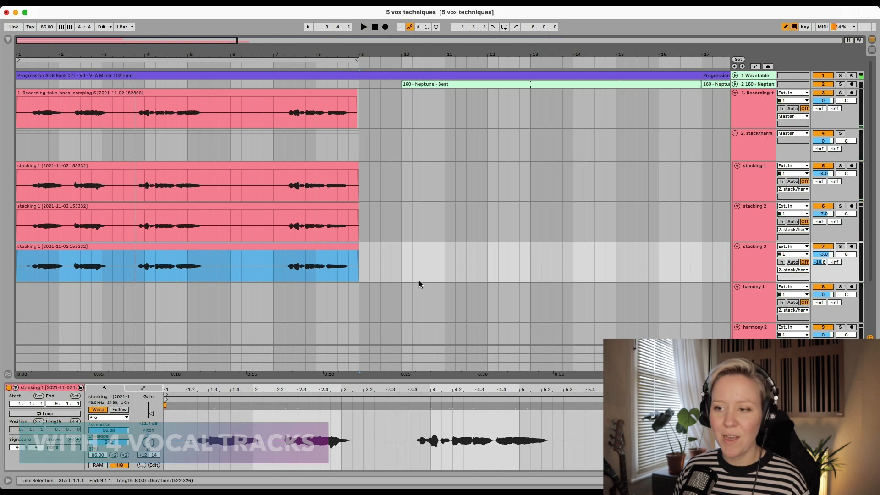
scroll(419, 280, "down", 3)
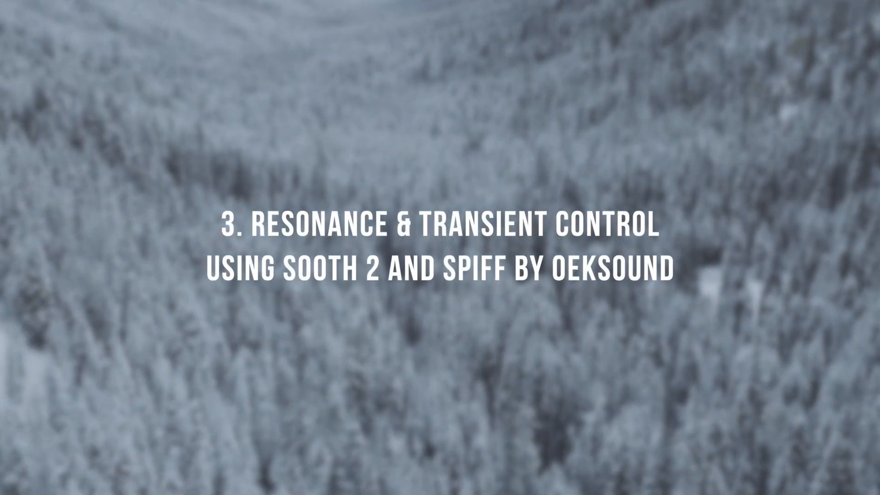
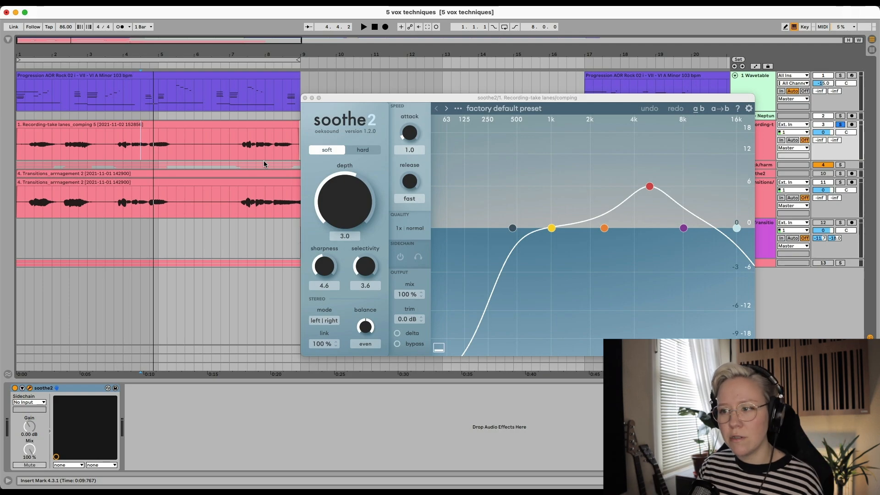
Lower band 3 in soothe2 to about 1.1 dB at 4.8 kHz and play the main vocal from 1.4.1.
left_click_drag(653, 193, 651, 202)
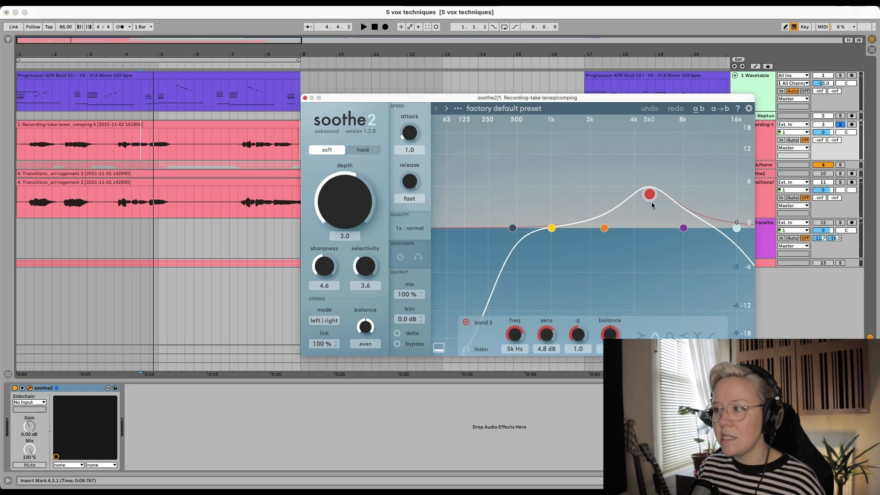
left_click(44, 157)
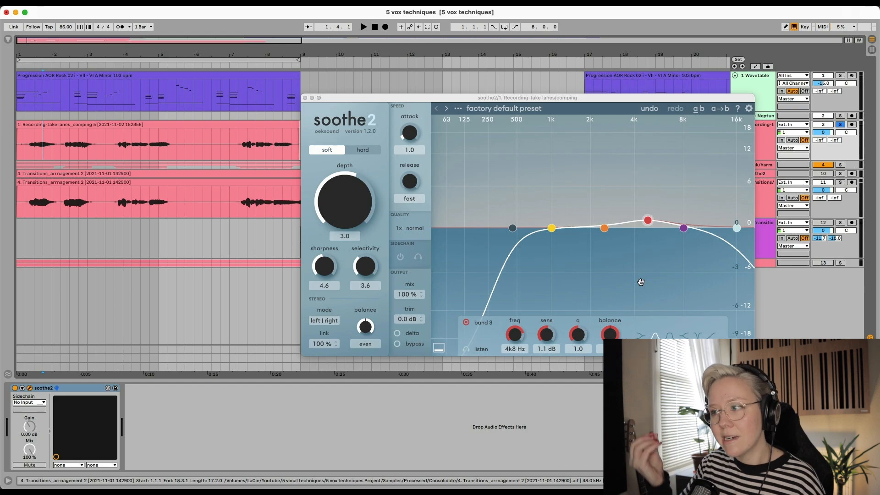
key("space")
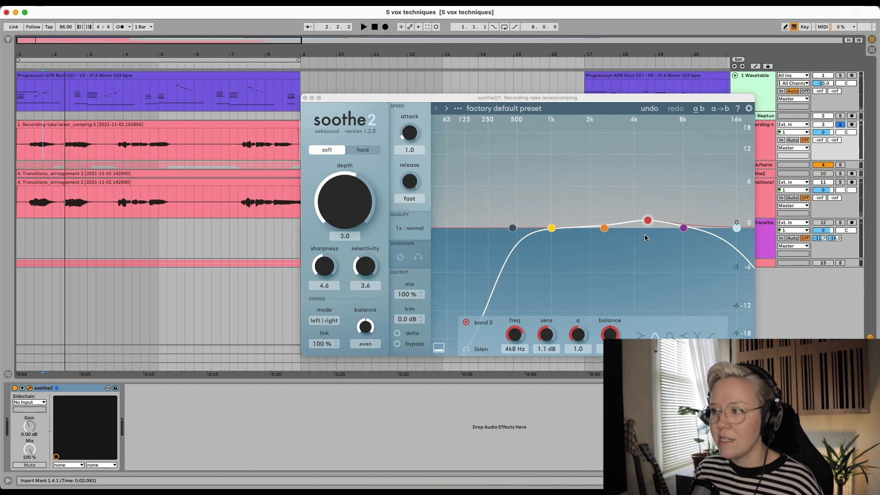
key("space")
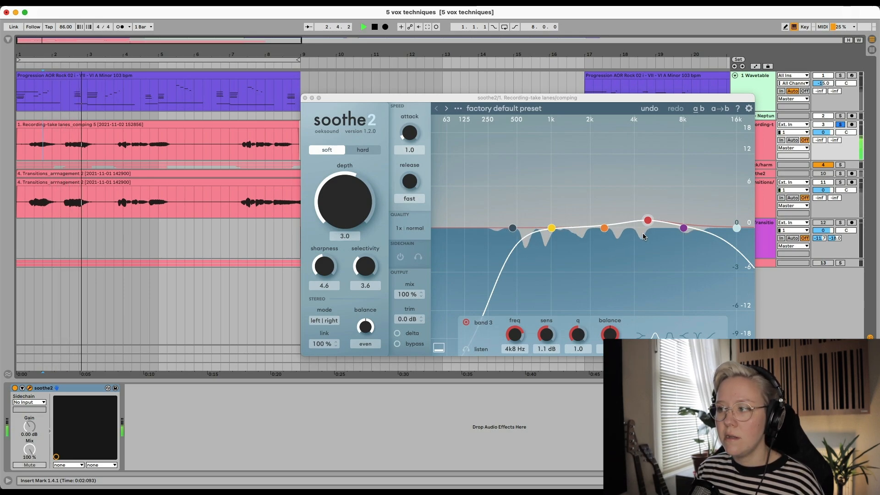
key("space")
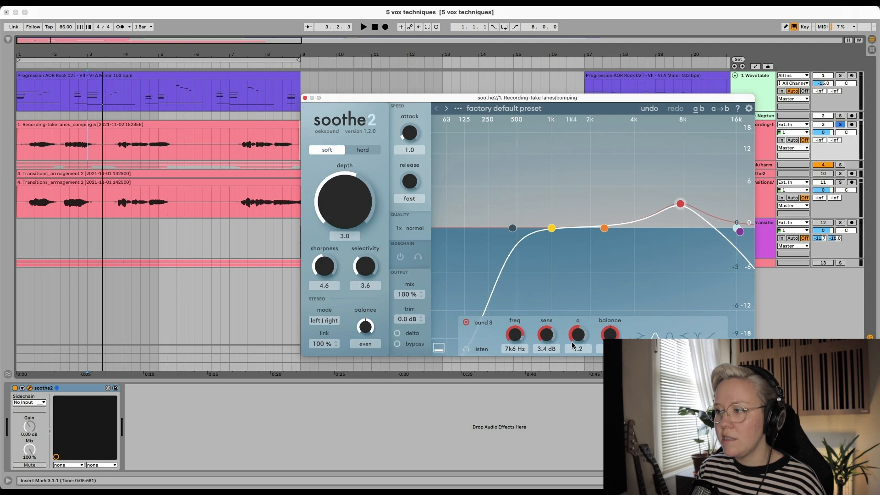
Set soothe2's band 3 to a q of 4.9 and about 5.4 dB, and raise band 2 to about 1.3 dB at 4.1 kHz.
left_click_drag(572, 345, 592, 308)
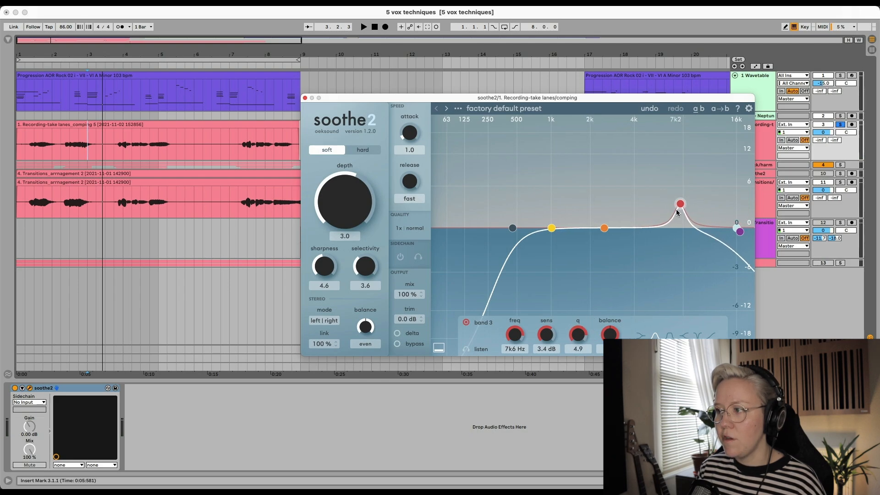
left_click_drag(681, 205, 680, 202)
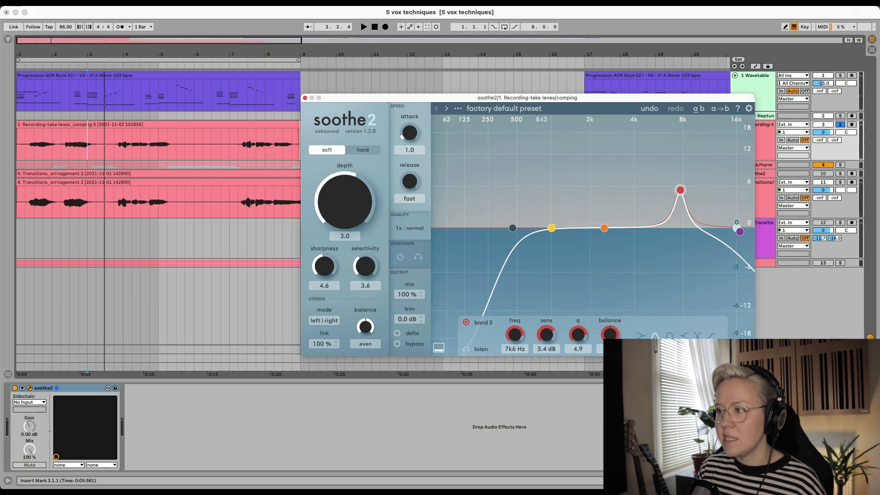
left_click_drag(603, 228, 640, 216)
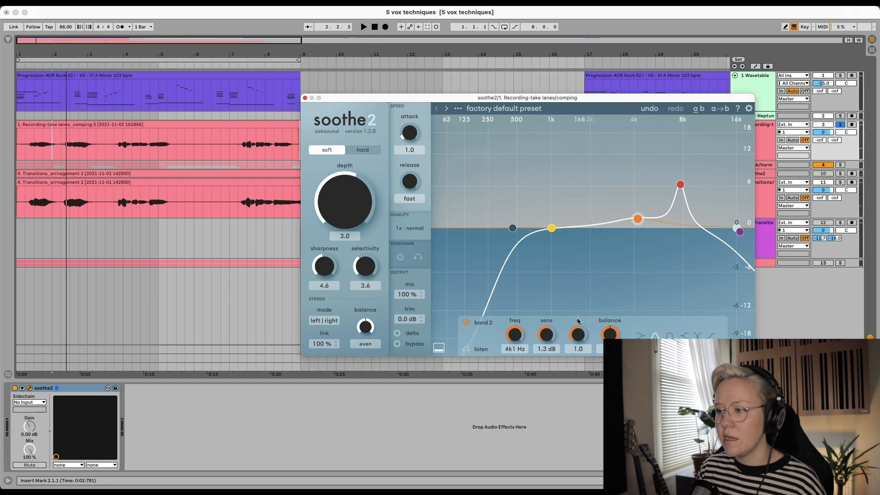
Set soothe2's band 2 to a q of 4.5 and 2.0 dB, and raise depth to 12.2, attack to 1.4 and release to 4.9.
left_click_drag(592, 300, 593, 296)
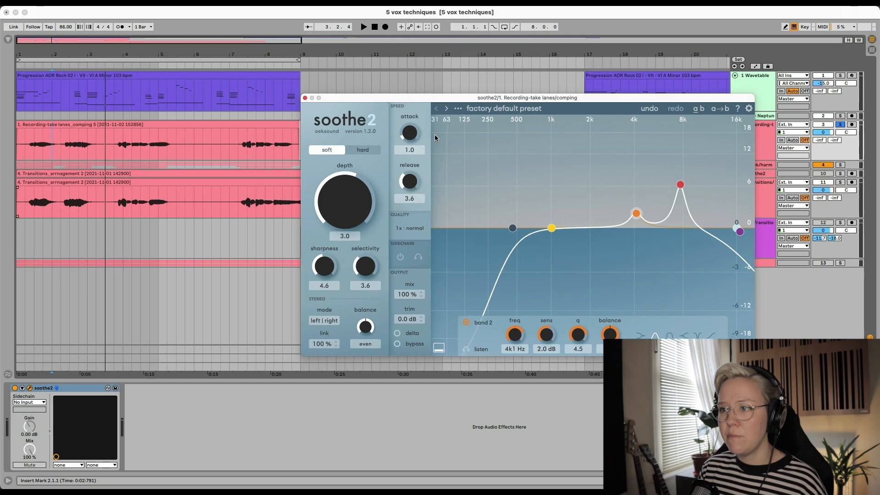
key("space")
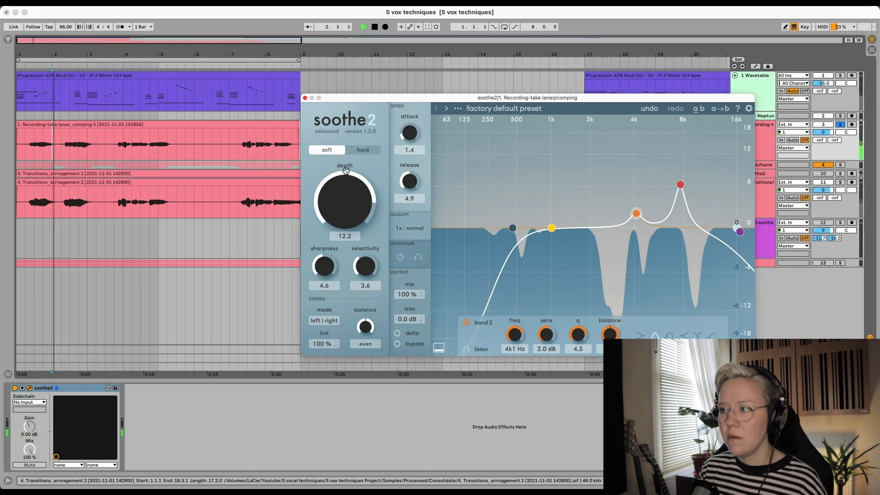
key("space")
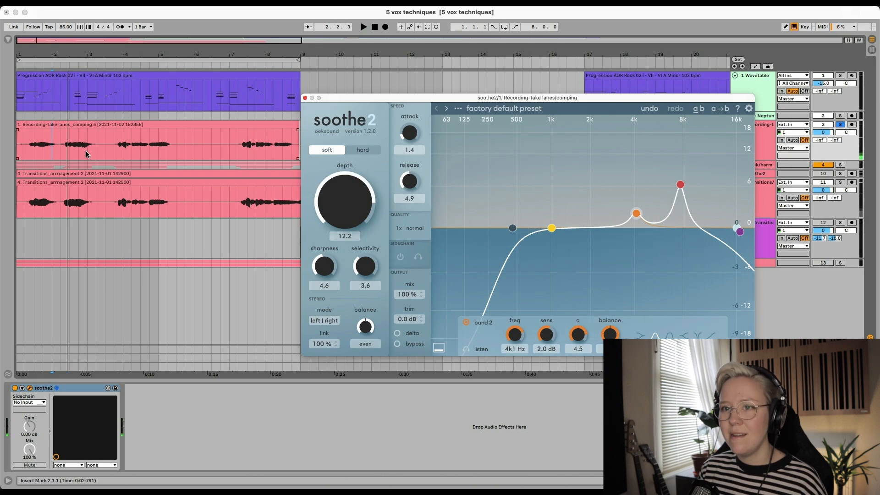
Play the main vocal from 3.1.1 and set soothe2's depth to 12.5 and selectivity to 4.2.
left_click(86, 153)
key("space")
key("space")
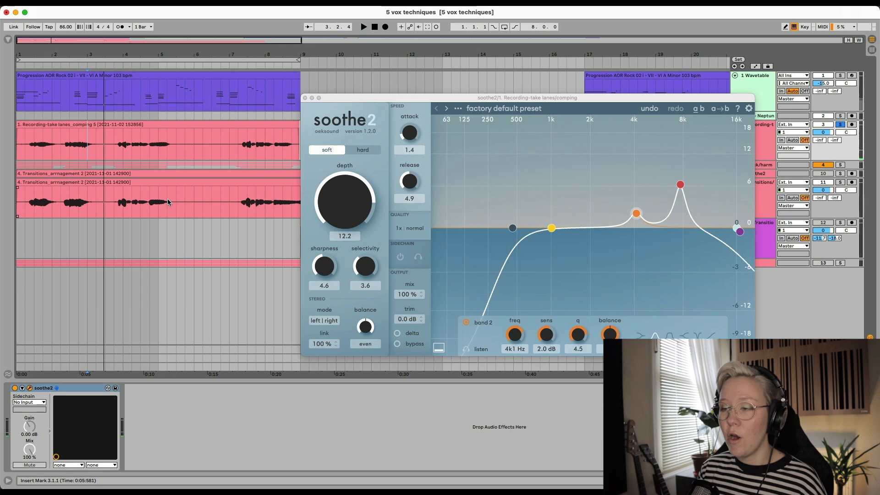
left_click(350, 202)
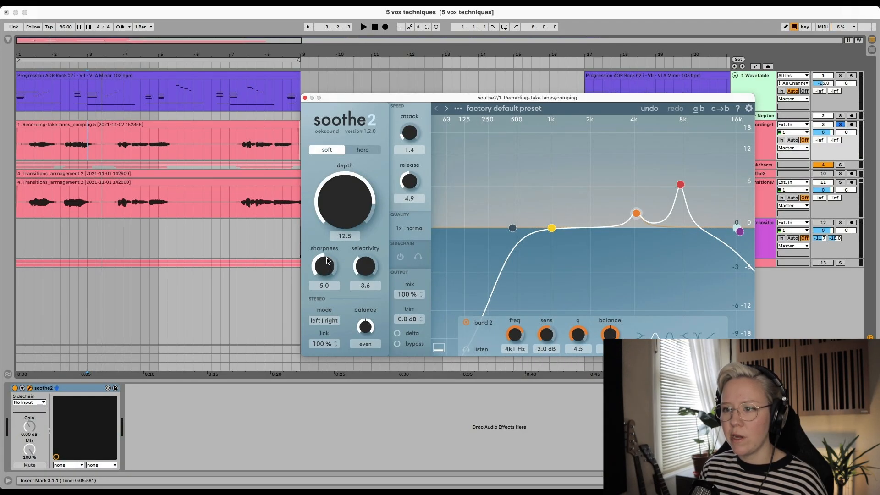
key("space")
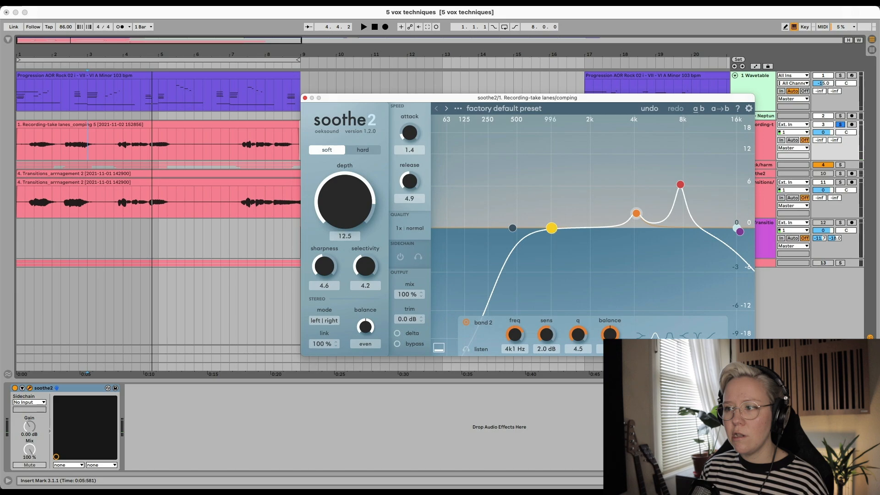
Move soothe2's band 1 to about 3.1 kHz at 5.0 dB with a q of 3.5 while auditioning the vocal from 4.3.1.
left_click_drag(551, 228, 485, 235)
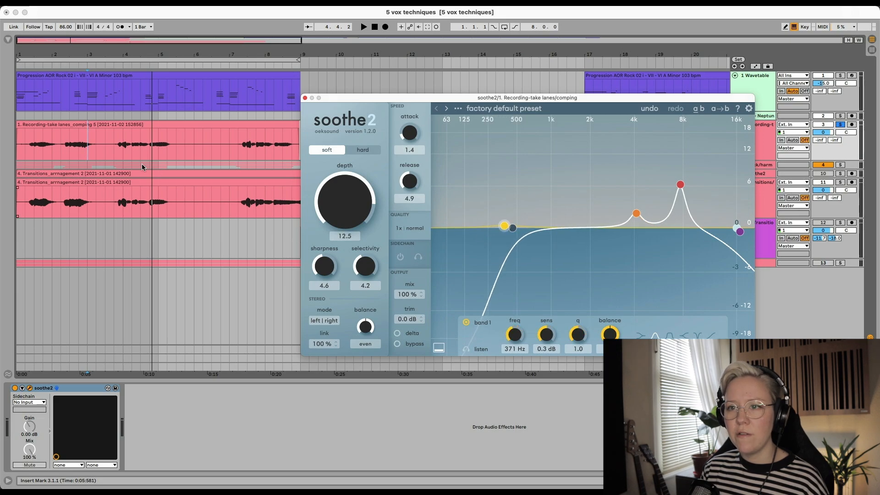
left_click(137, 155)
key("space")
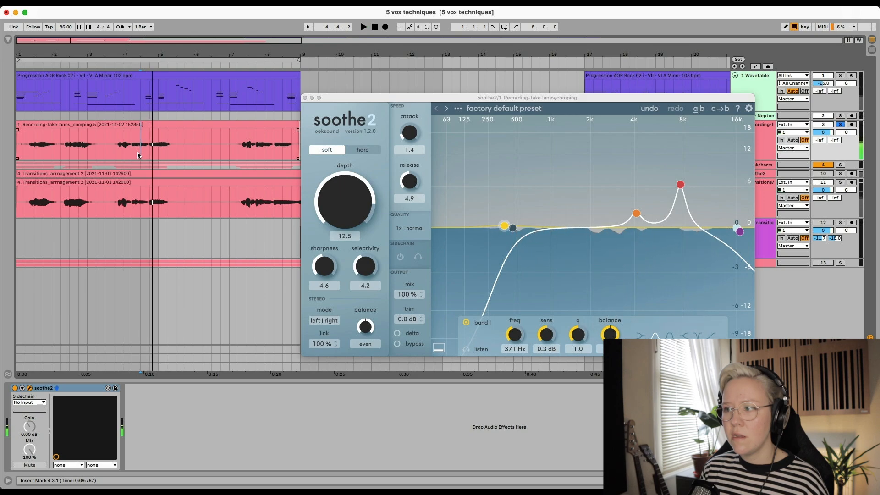
key("space")
left_click_drag(515, 223, 622, 193)
key("space")
key("space")
scroll(621, 192, "up", 5)
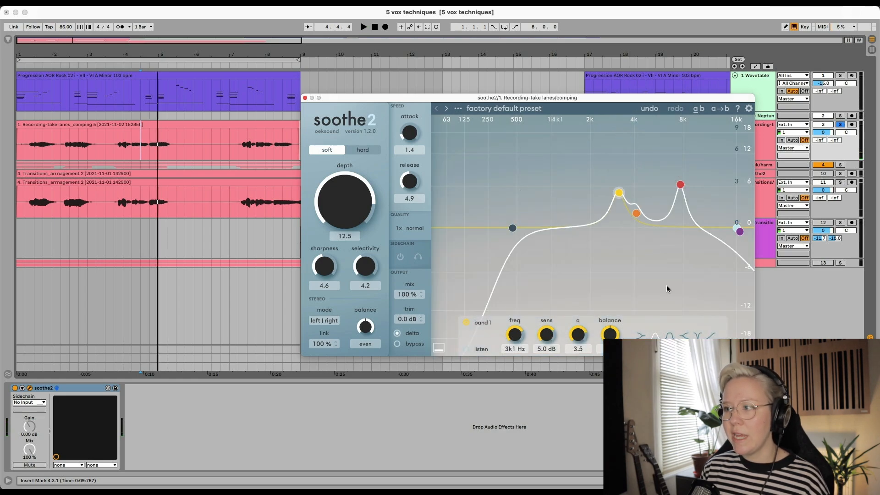
Play the main vocal from 1.4.1 with soothe2 bypassed, and re-enable the processing to compare.
key("space")
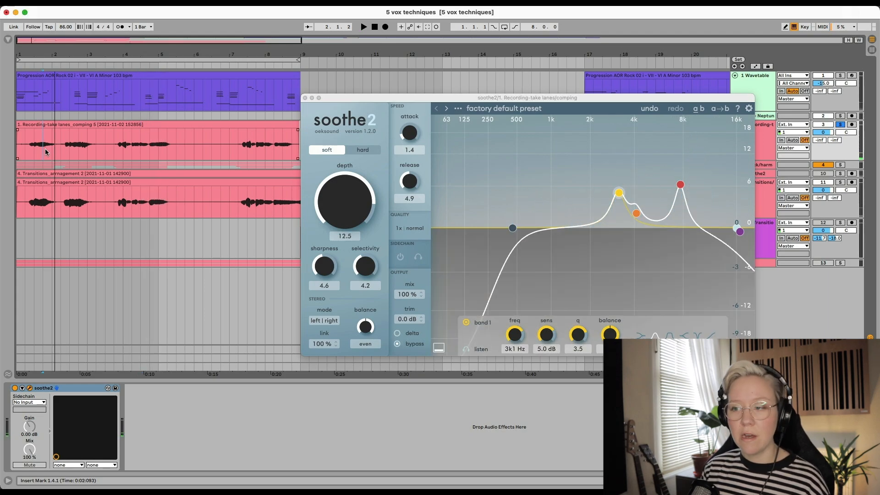
key("space")
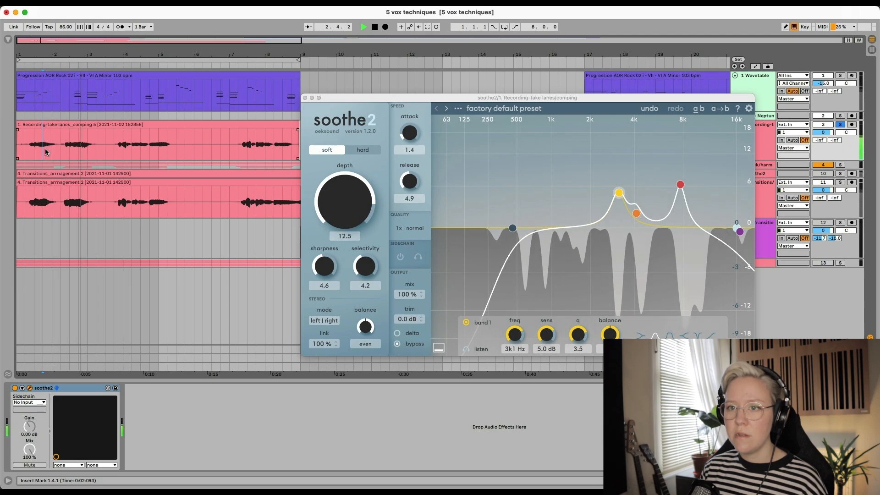
key("space")
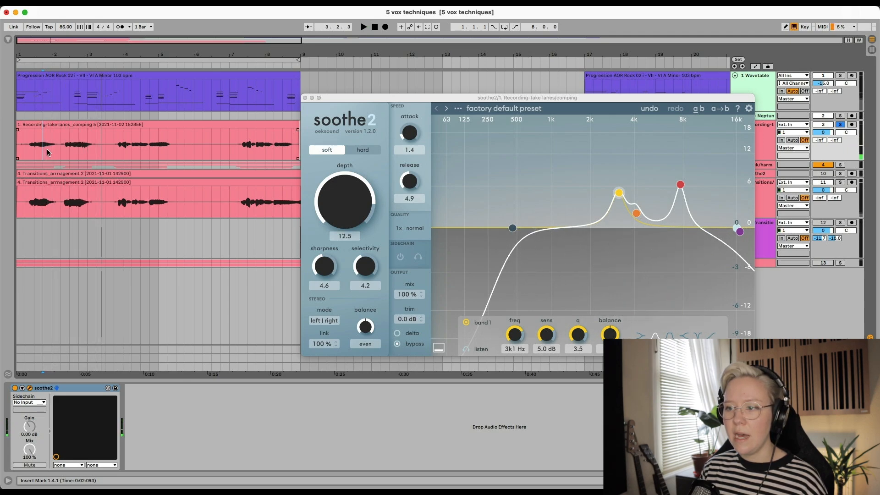
left_click(397, 344)
key("space")
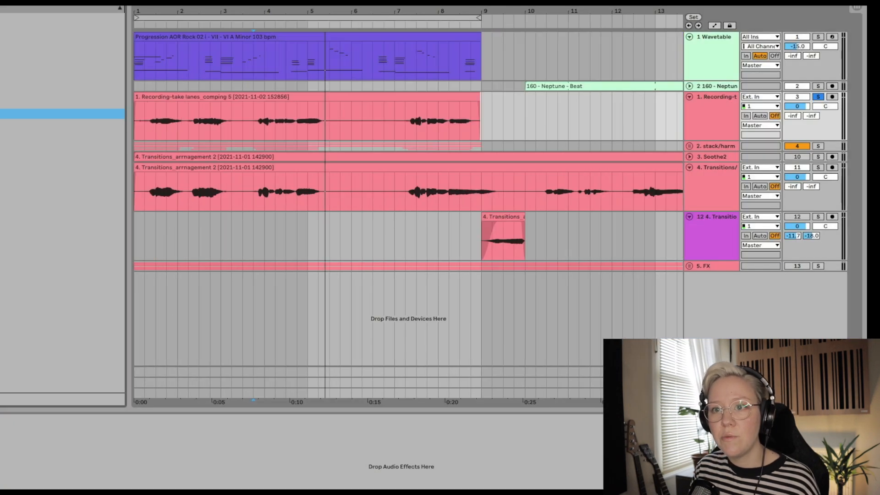
Add spiff after soothe2 on the main vocal track and load the vocal preset "Remove mouth clicks".
key("Down")
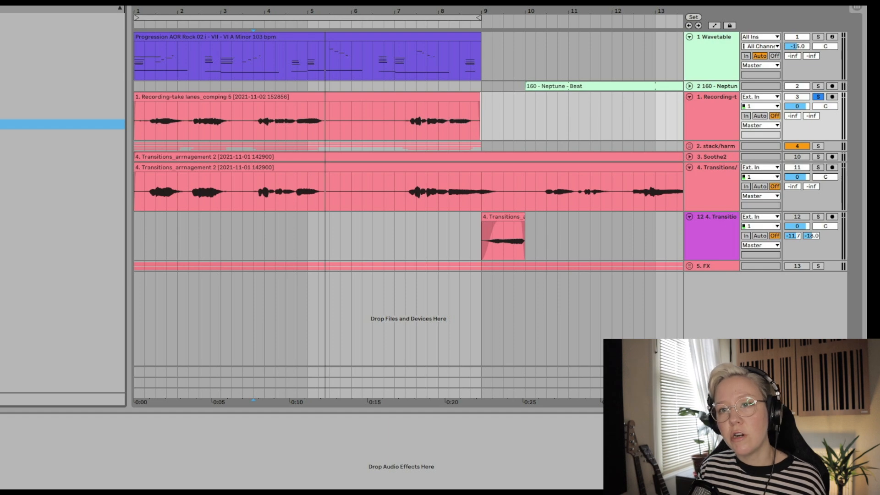
key("Return")
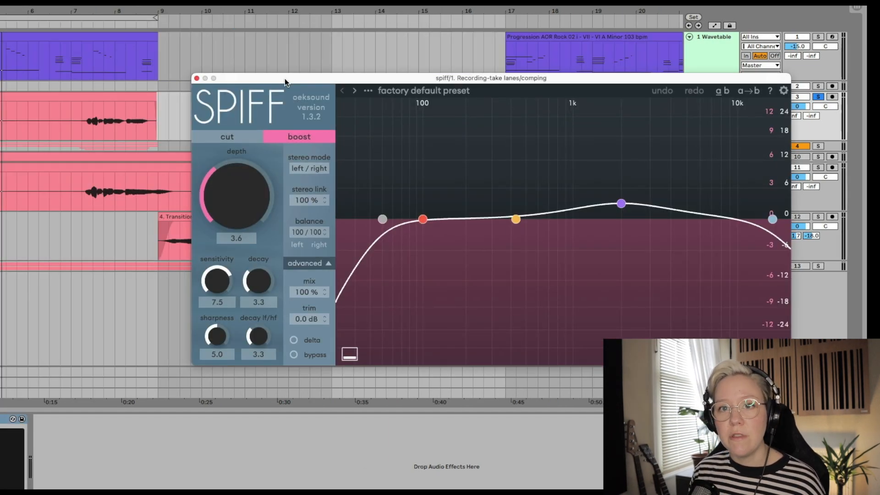
left_click(410, 91)
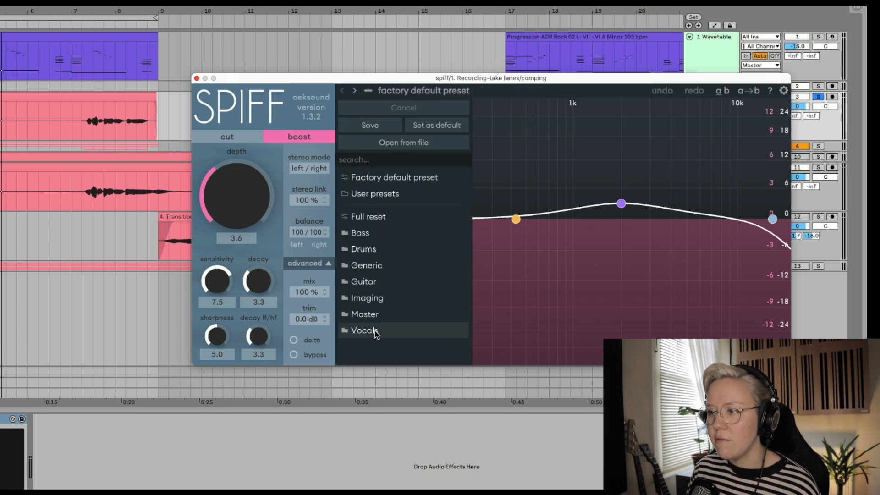
mouse_move(375, 330)
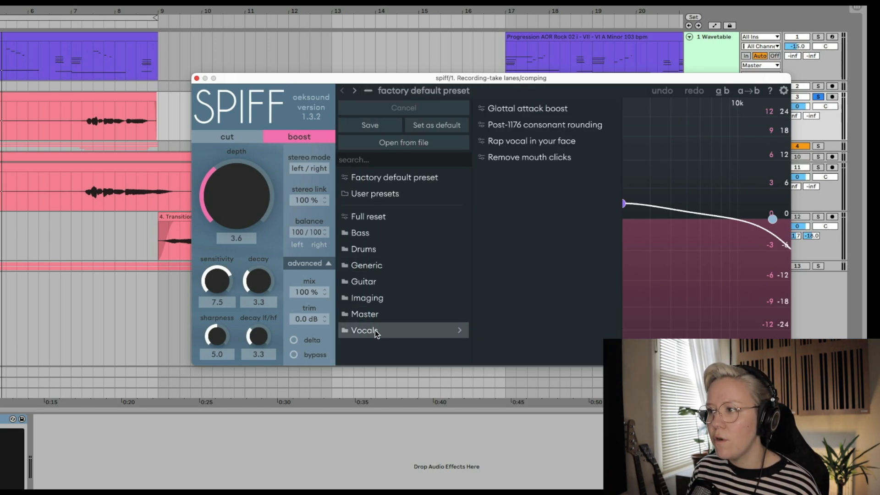
left_click(546, 157)
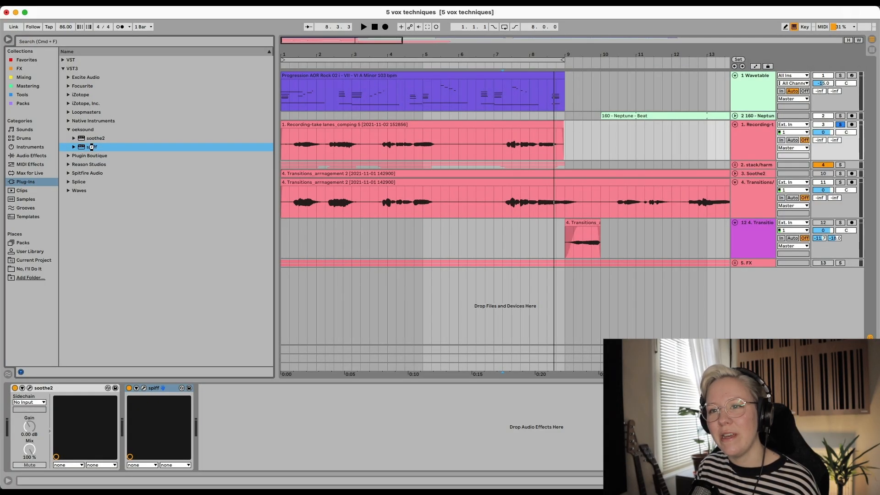
Add a second spiff to the main vocal track, hide the browser, and load the vocal preset "Rap vocal in your face".
double_click(92, 146)
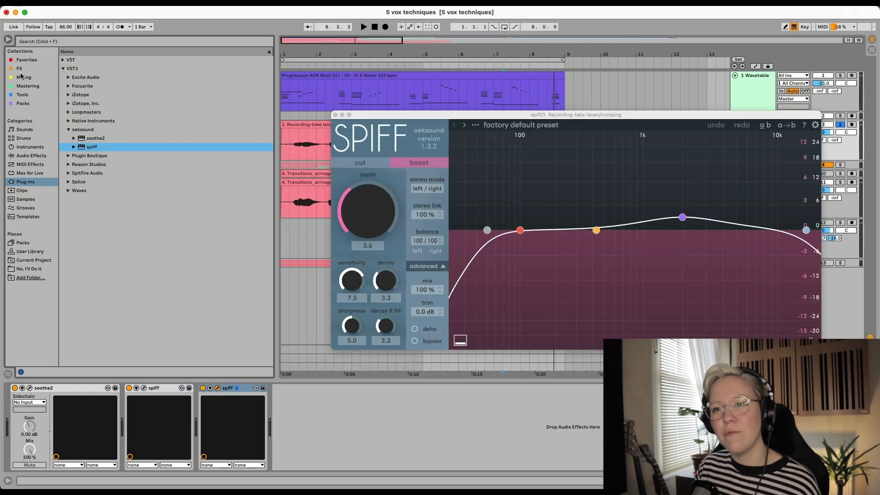
left_click(9, 40)
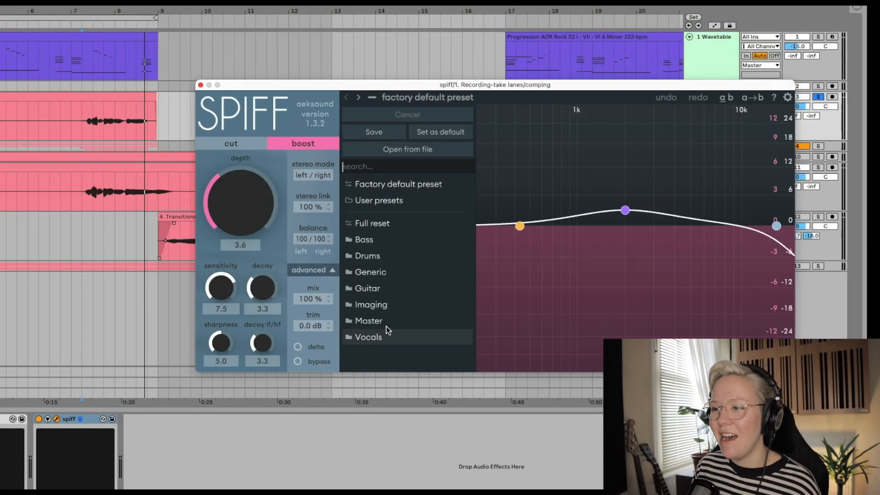
mouse_move(385, 337)
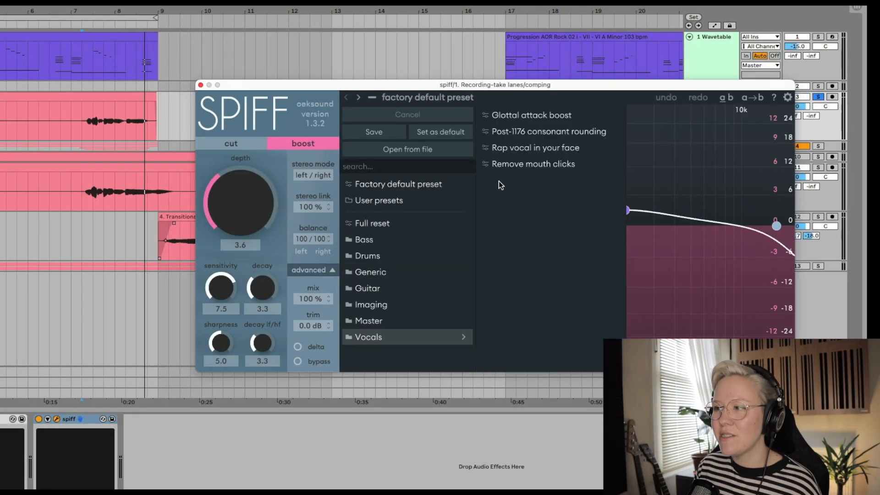
left_click(532, 152)
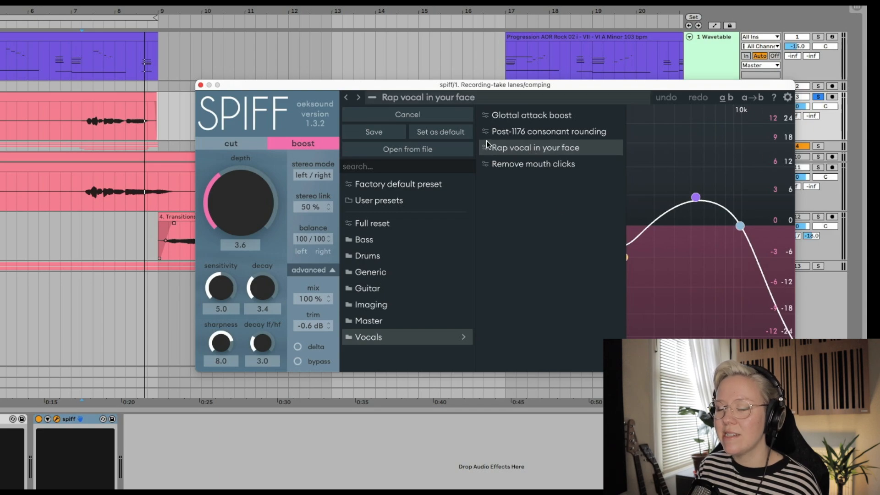
left_click(418, 97)
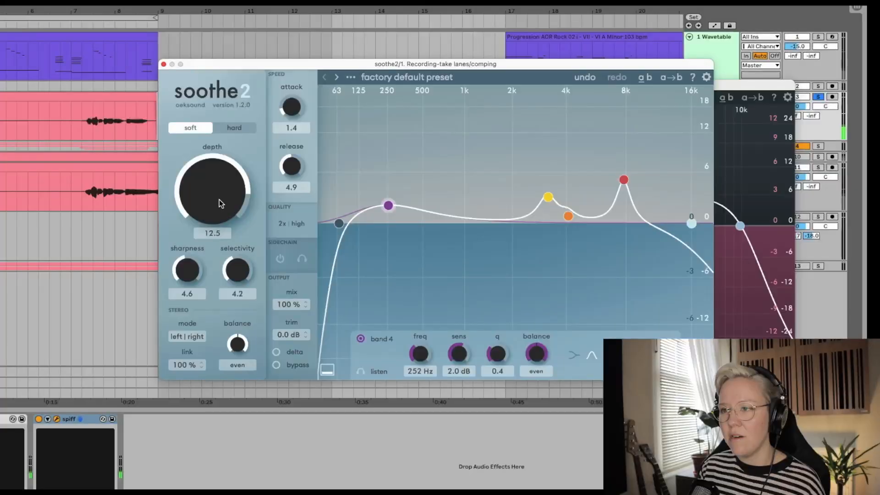
Set soothe2's depth to 13.6 and its mix to 75 % while playing the main vocal, and close its window.
left_click_drag(219, 201, 220, 204)
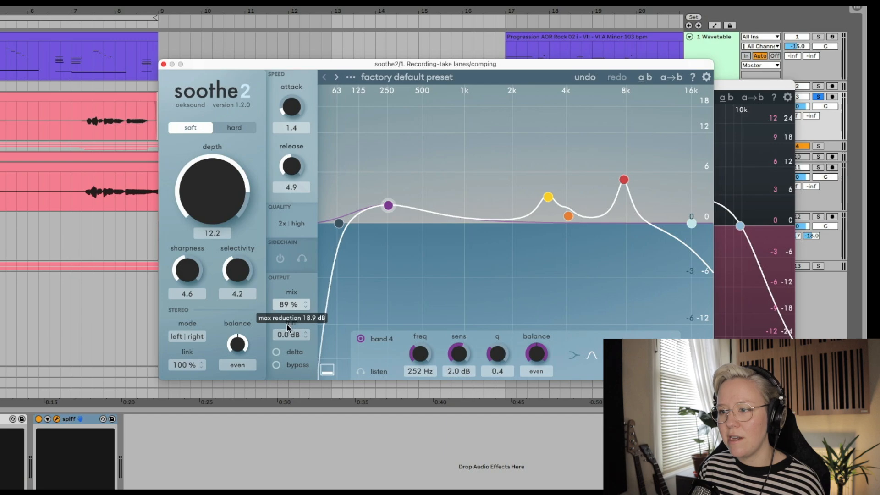
left_click_drag(287, 324, 286, 330)
key("space")
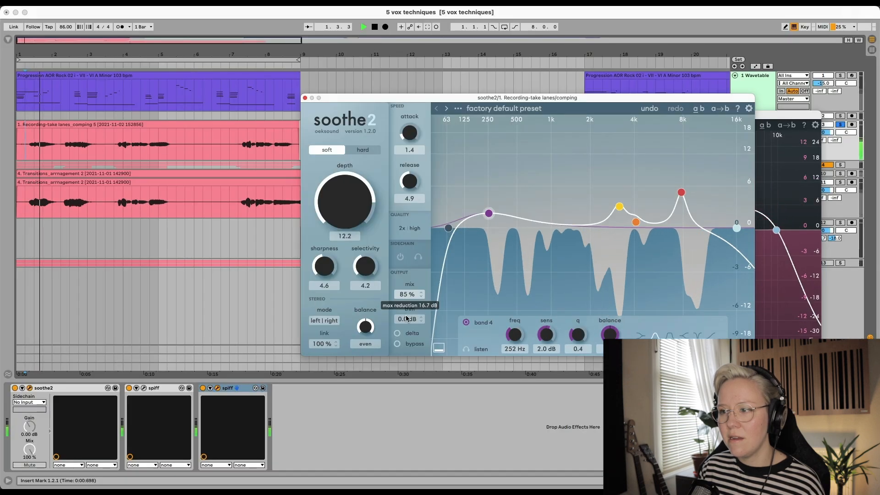
left_click_drag(406, 317, 406, 321)
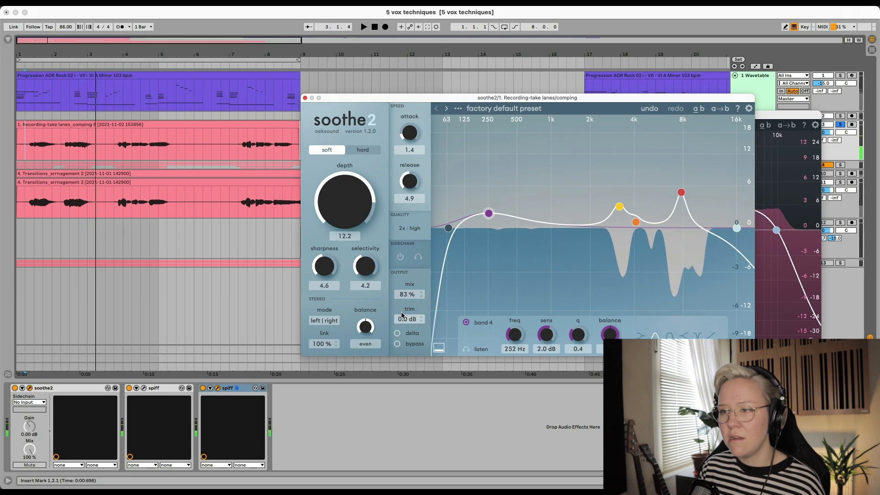
key("space")
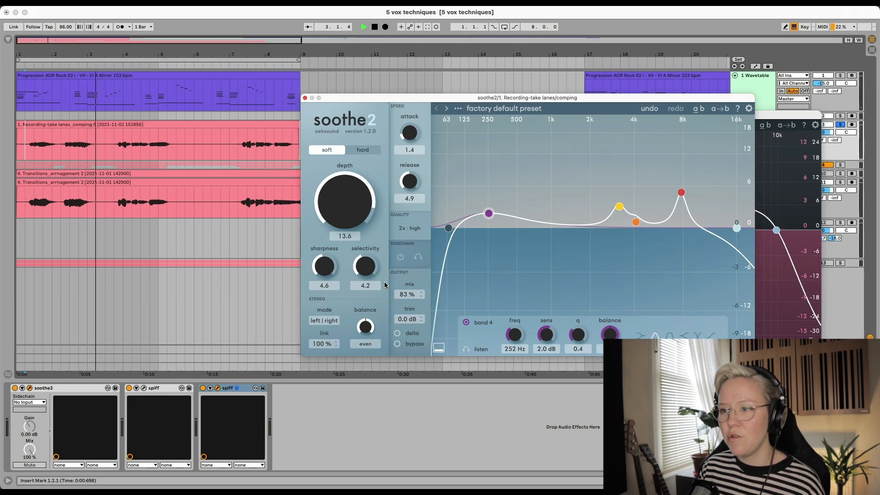
left_click_drag(405, 294, 407, 320)
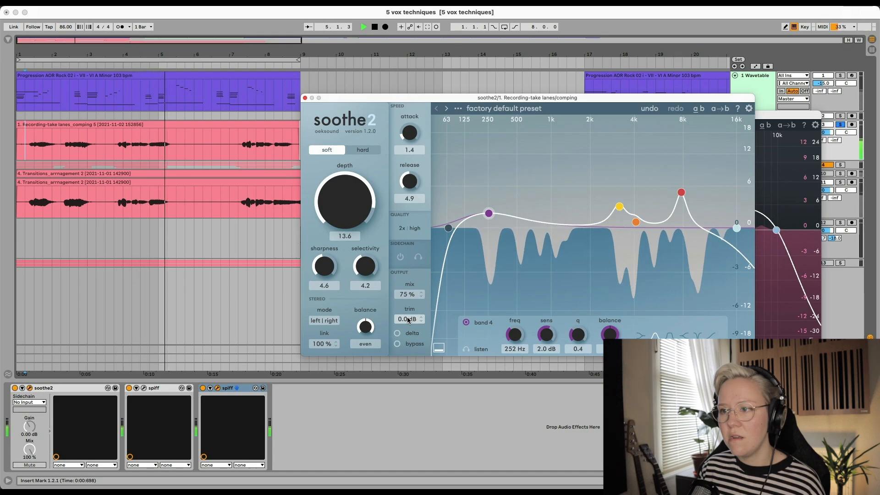
left_click(306, 97)
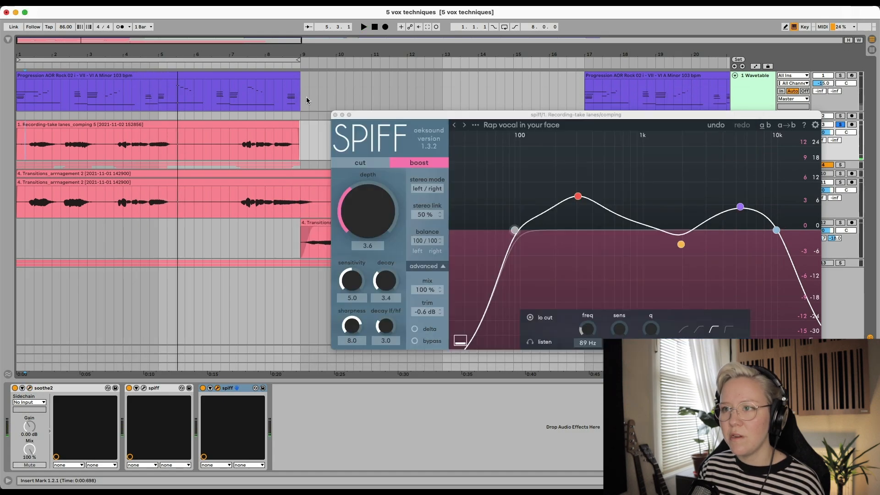
Monitor the second spiff's delta, move band 1 to about 238 Hz and band 3 to about 4 kHz, and raise depth to 7.6.
left_click(415, 330)
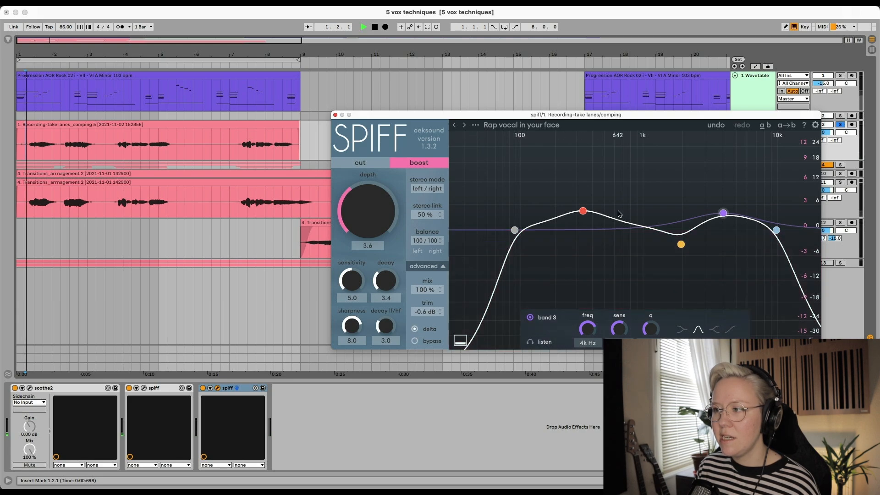
left_click_drag(582, 211, 554, 205)
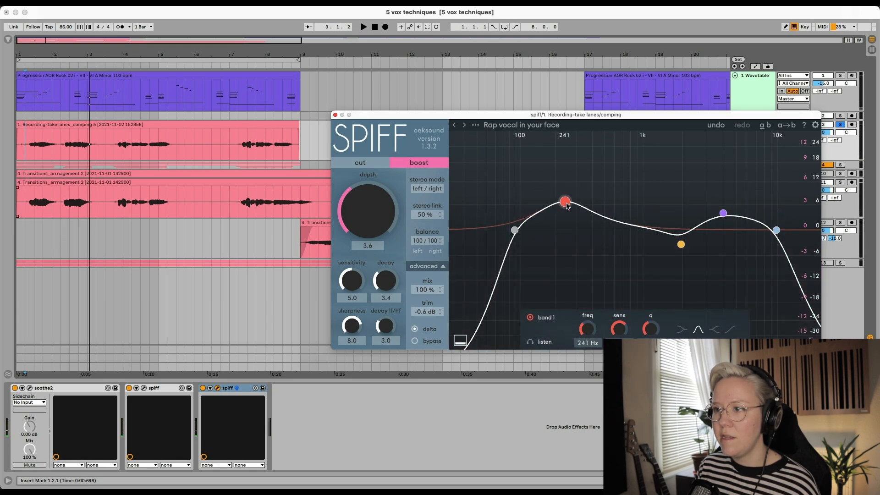
left_click_drag(398, 201, 367, 170)
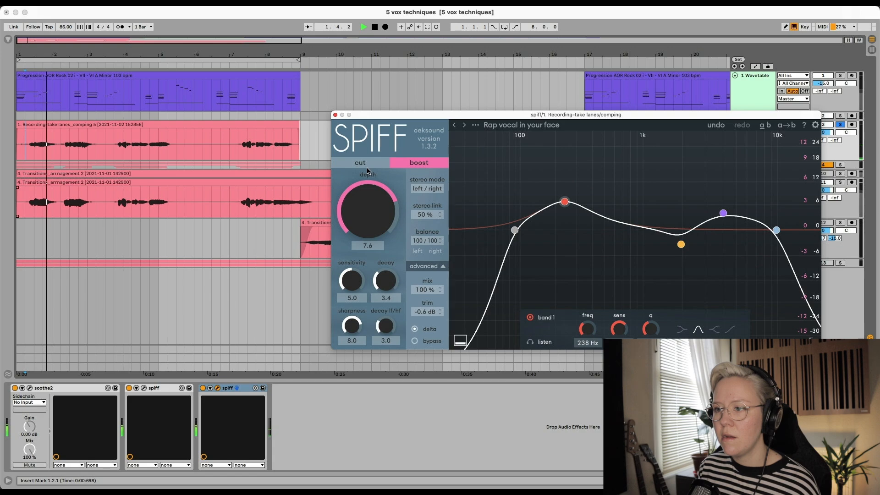
Turn off spiff's delta monitoring and set decay to 4.7, mix to 88 % and depth to 4.4 while playing the vocal.
left_click_drag(385, 281, 392, 260)
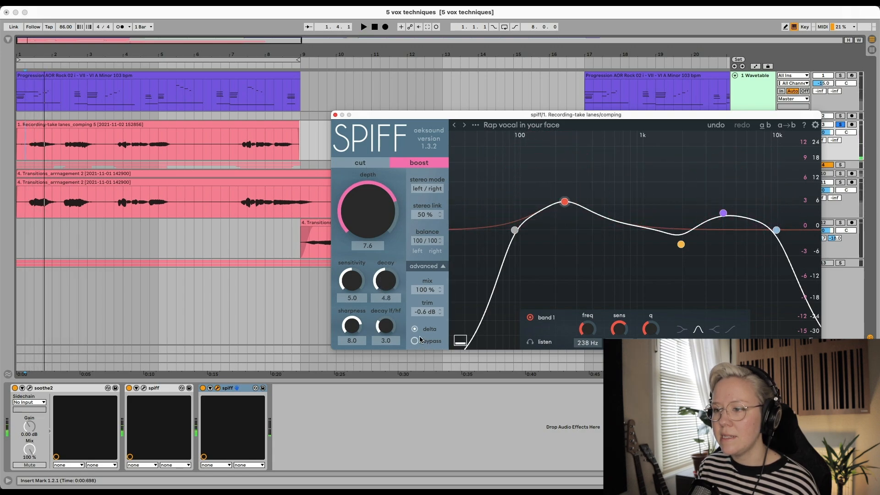
key("space")
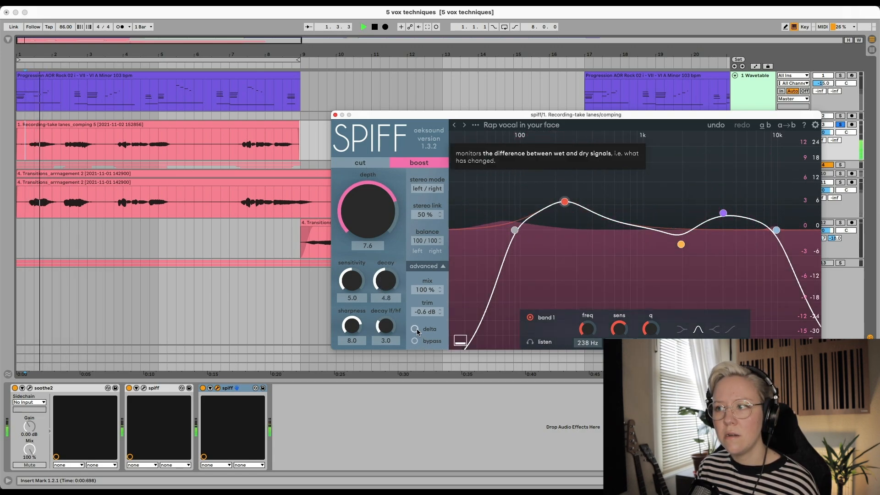
left_click_drag(383, 287, 425, 309)
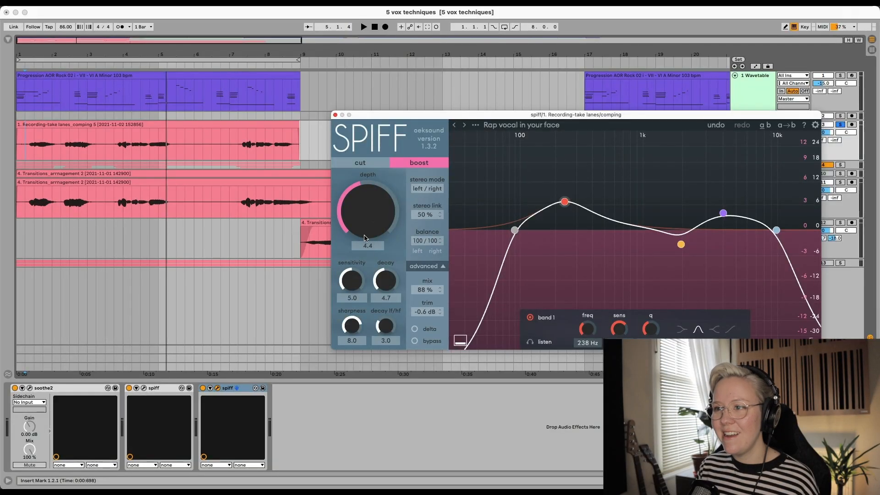
Play the main vocal through the boosting spiff, stop playback and close the plug-in window.
key("space")
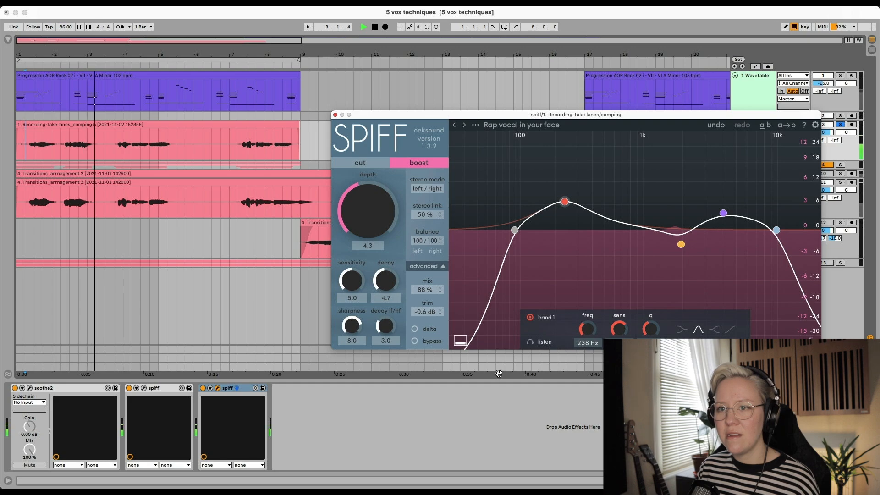
key("space")
left_click(335, 115)
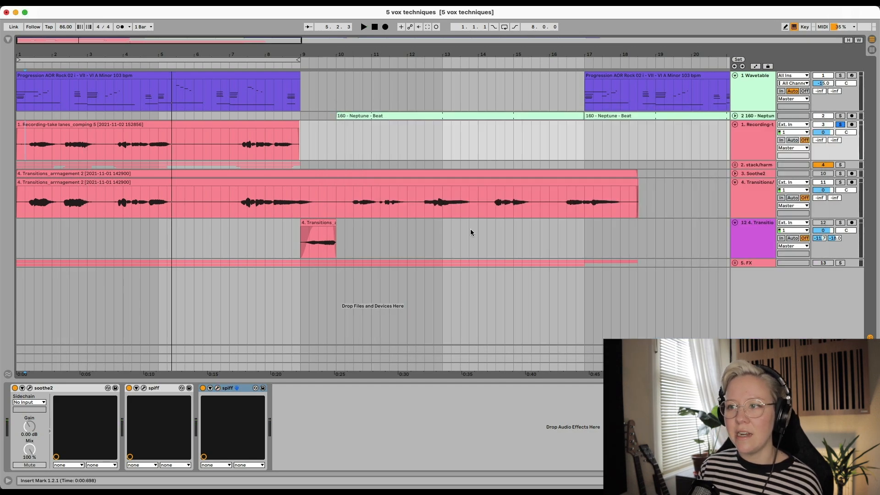
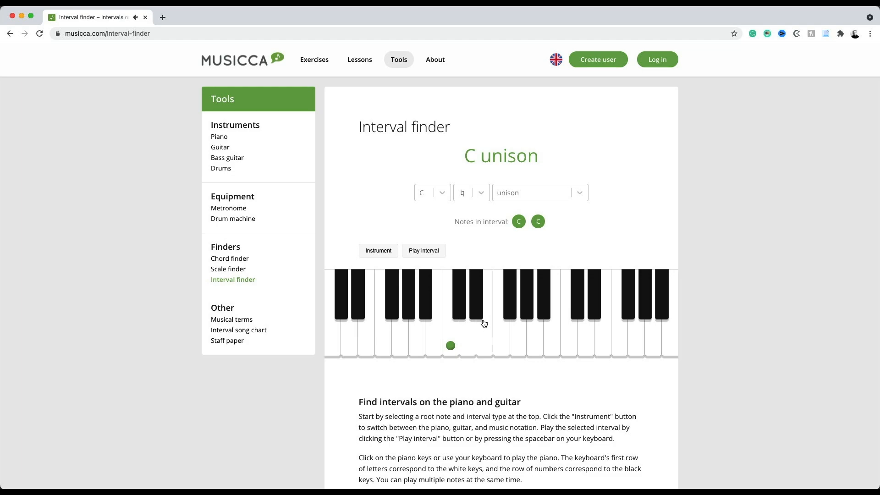
In Musicca's Interval finder, look up the minor third and the major third above C.
left_click(580, 195)
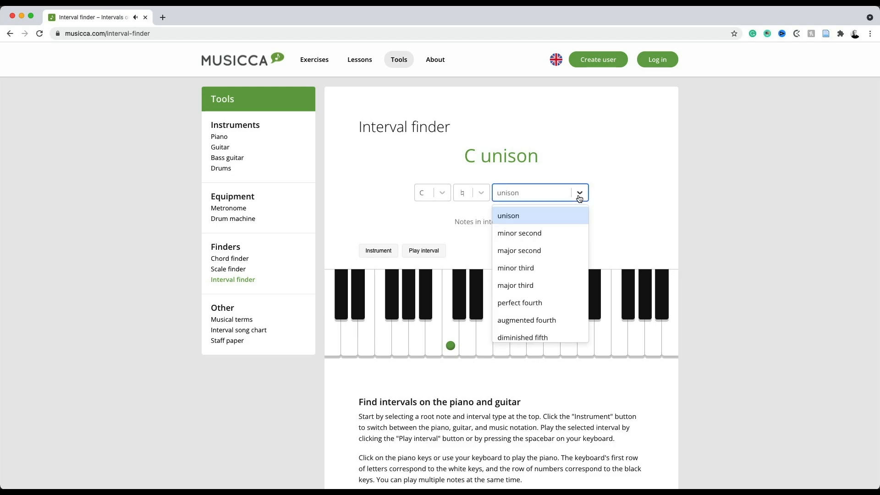
left_click(528, 273)
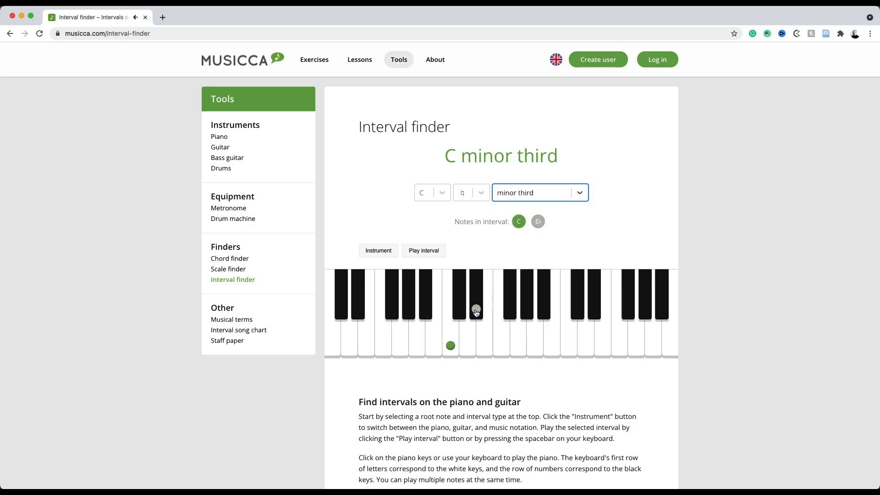
left_click(585, 201)
left_click(532, 285)
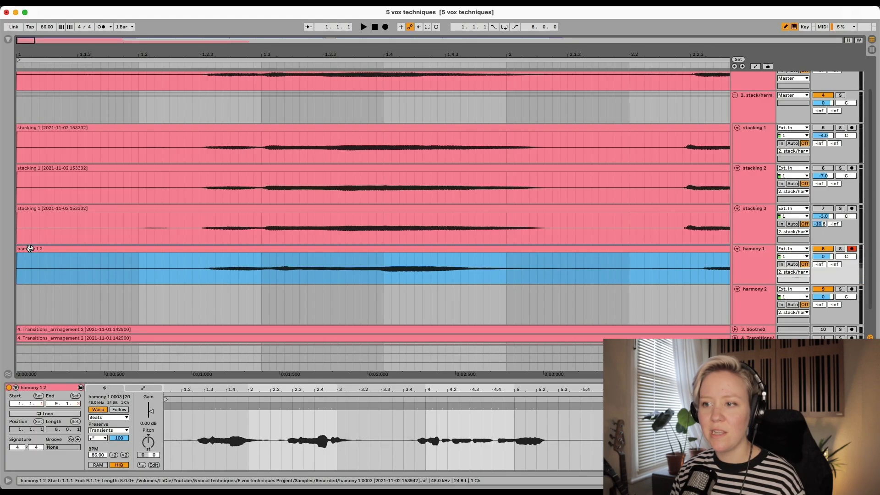
In Ableton Live, nudge the "hamony 1 2" clip later and back slightly earlier to align it with the stacks, listening during playback.
mouse_move(30, 248)
left_mouse_down()
mouse_move(57, 248)
mouse_move(46, 249)
left_mouse_up()
scroll(101, 262, "down", 5)
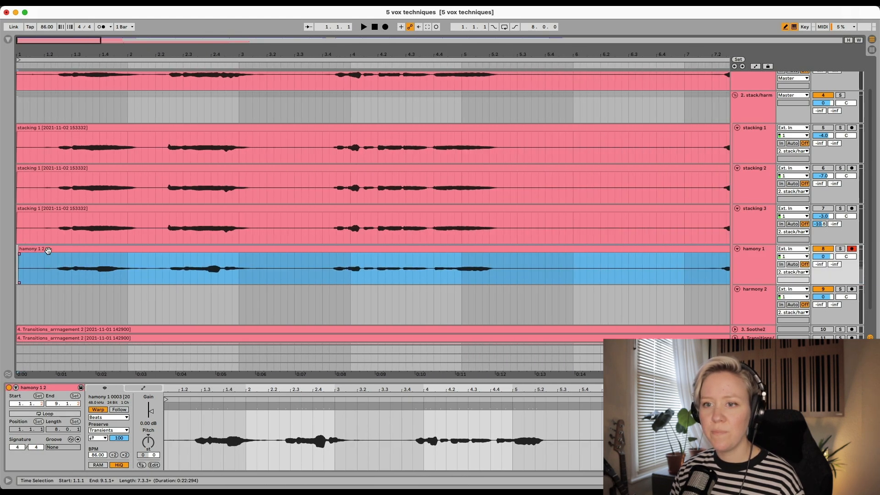
key("space")
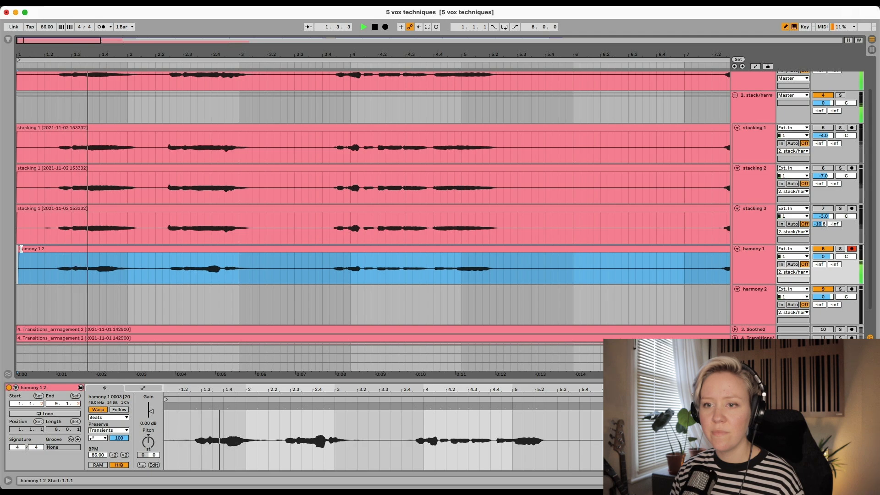
scroll(29, 250, "up", 5)
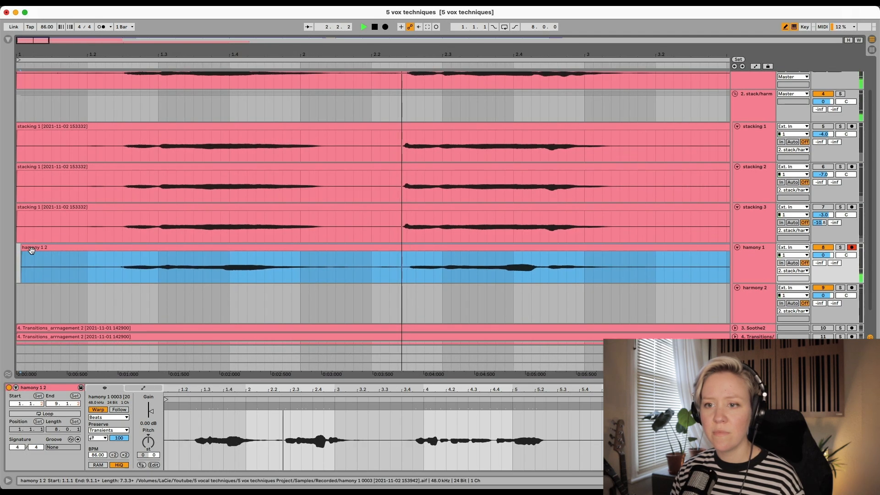
left_click_drag(43, 248, 38, 248)
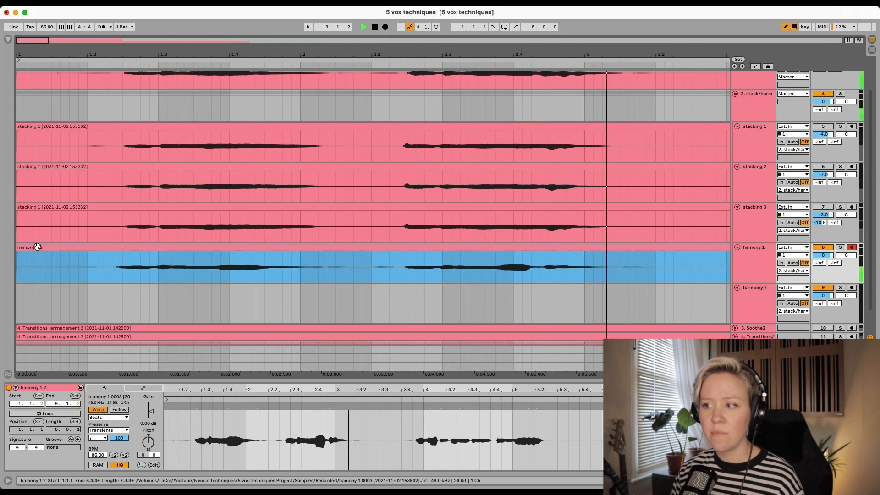
scroll(99, 279, "down", 5)
key("space")
Delete the silent gaps between the sung phrases of the "hamony 1 2" clip, including the stretch from 3.1.3 to 3.4.1.
left_click(248, 267)
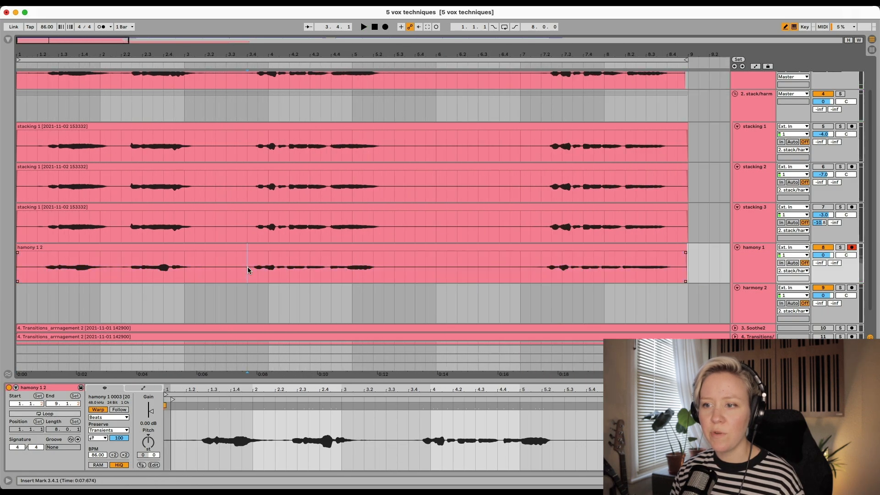
left_click_drag(248, 266, 189, 267)
key("Delete")
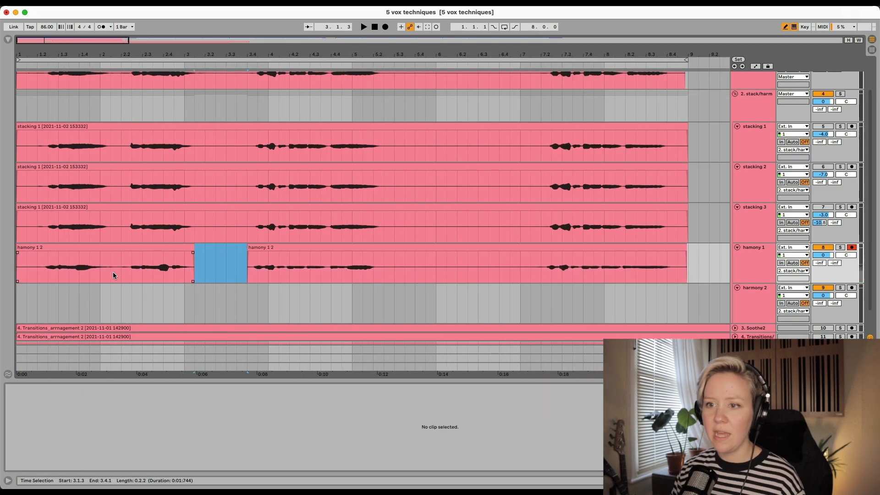
left_click_drag(127, 271, 105, 268)
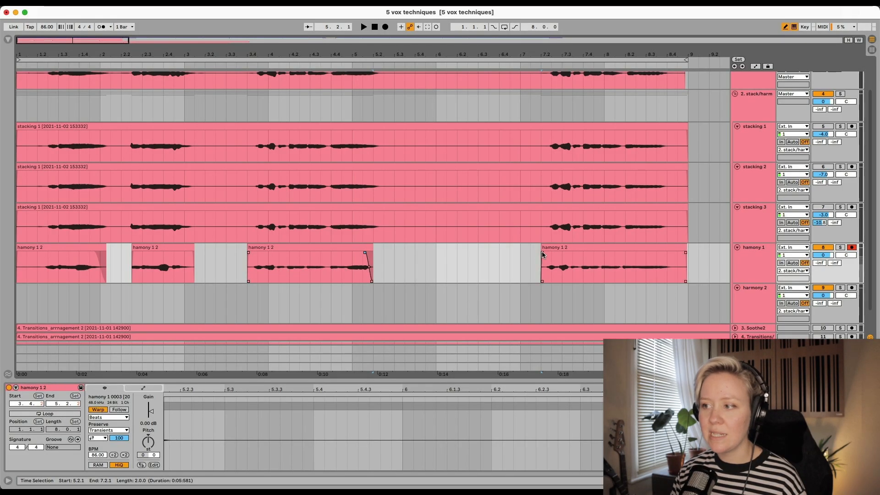
Fade in the last "hamony 1 2" clip, trim its end to about 8.4.2 and fade it out.
left_click(546, 251)
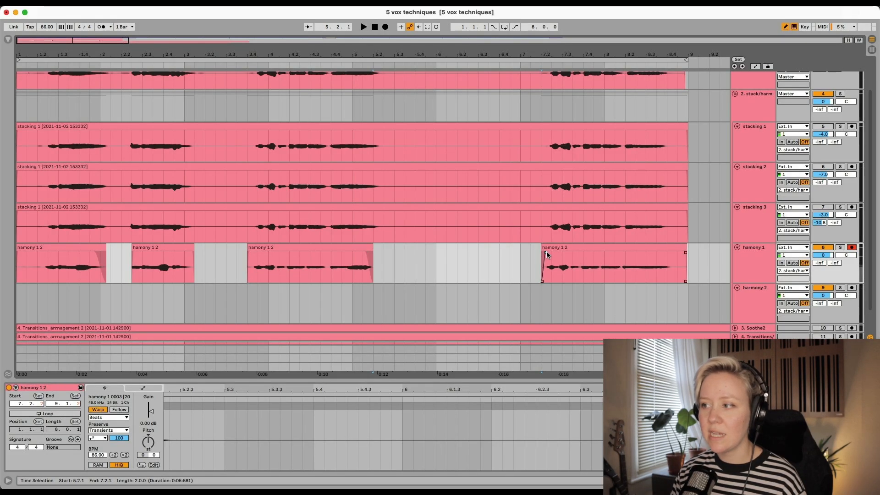
left_click_drag(682, 248, 673, 249)
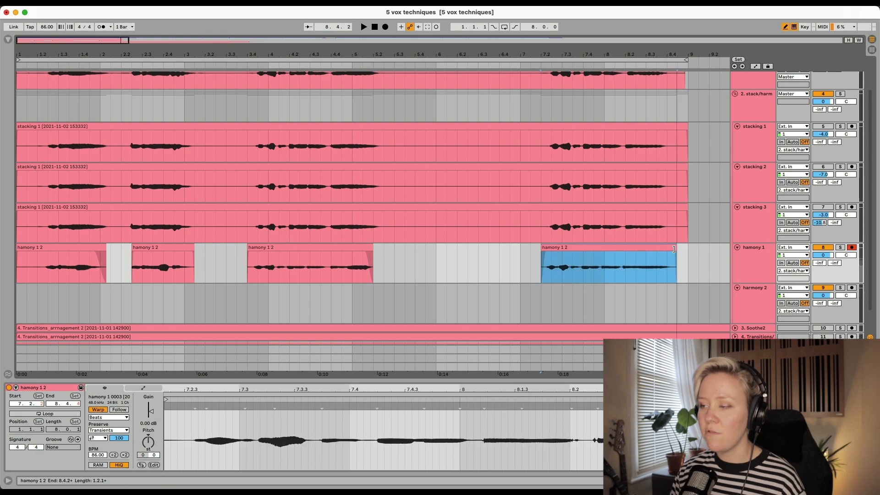
left_click(675, 252)
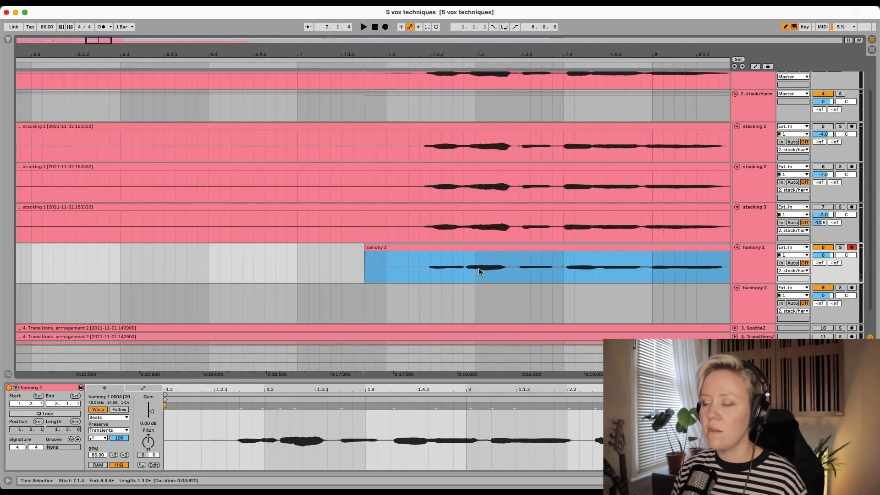
Play the last harmony 1 phrase against the three stacking tracks to check its timing.
key("space")
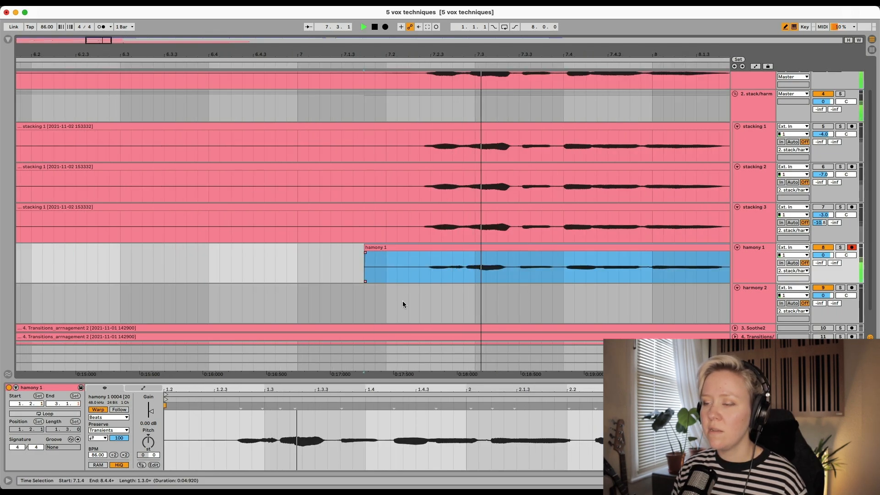
scroll(412, 309, "down", 10)
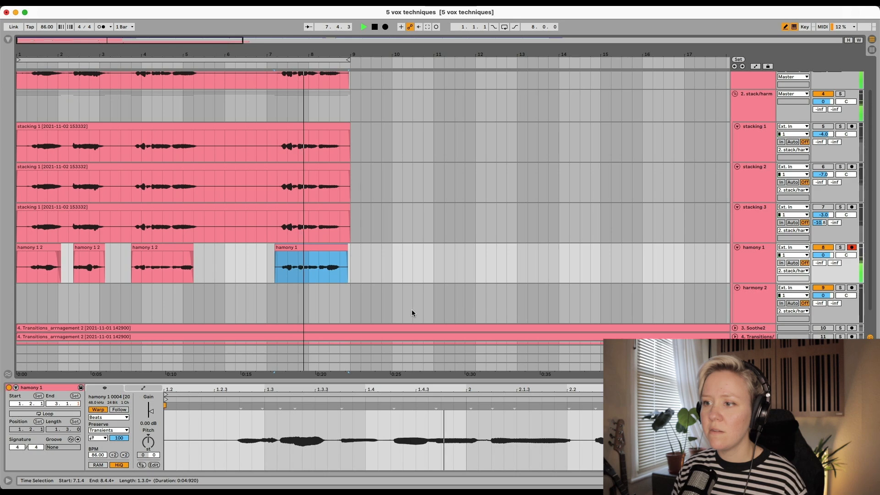
scroll(271, 256, "up", 5)
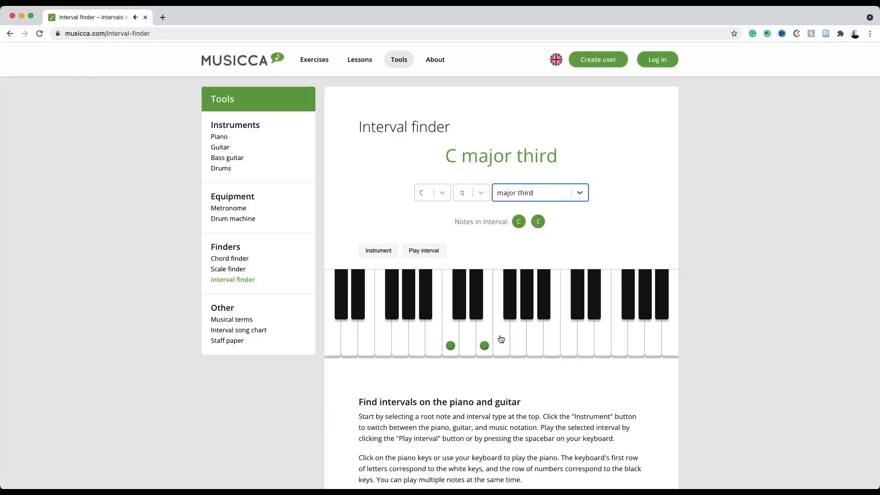
Look up the perfect fifth and the minor sixth above C in Musicca's Interval finder, and leave the browser.
left_click(580, 193)
scroll(553, 277, "down", 3)
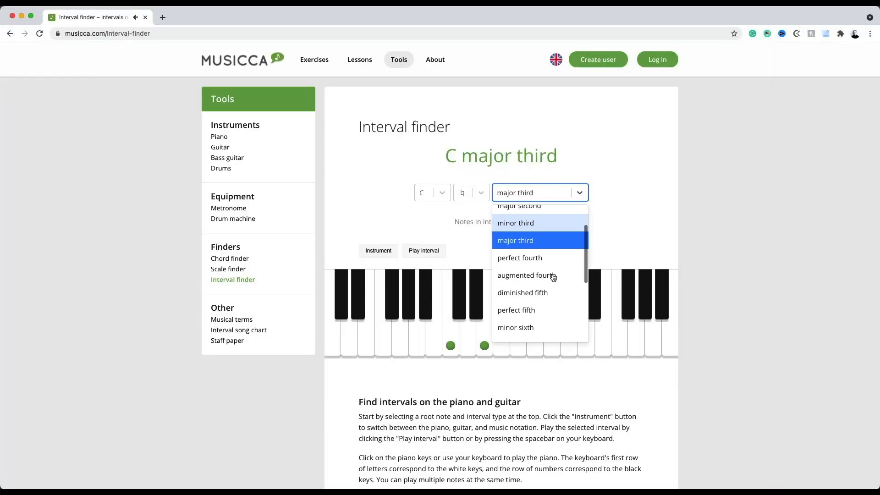
left_click(519, 287)
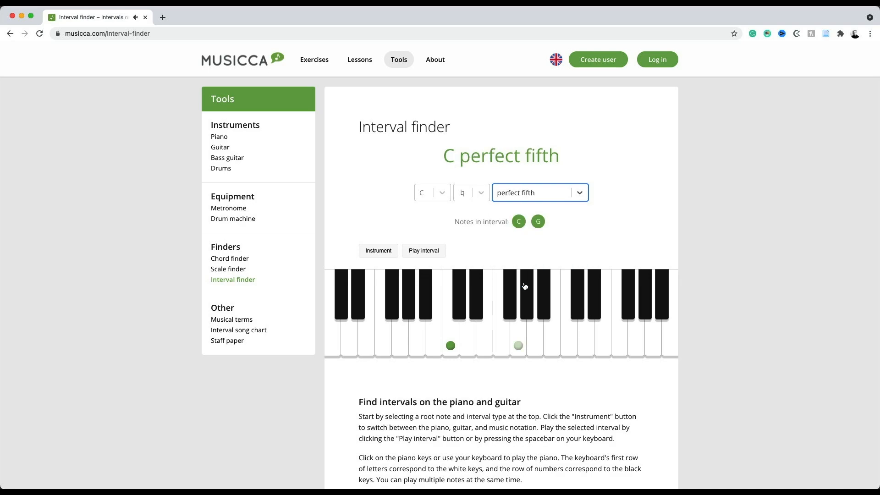
left_click(521, 346)
left_click(579, 197)
scroll(563, 308, "down", 2)
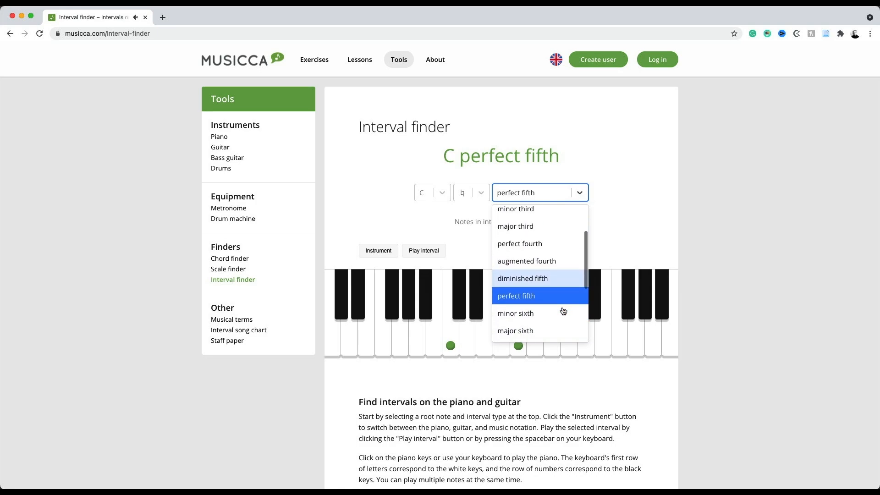
left_click(539, 316)
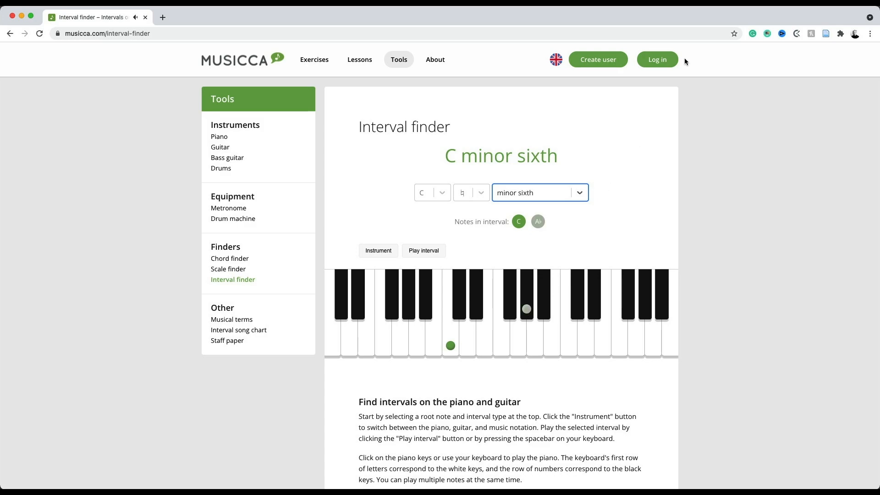
left_click(704, 5)
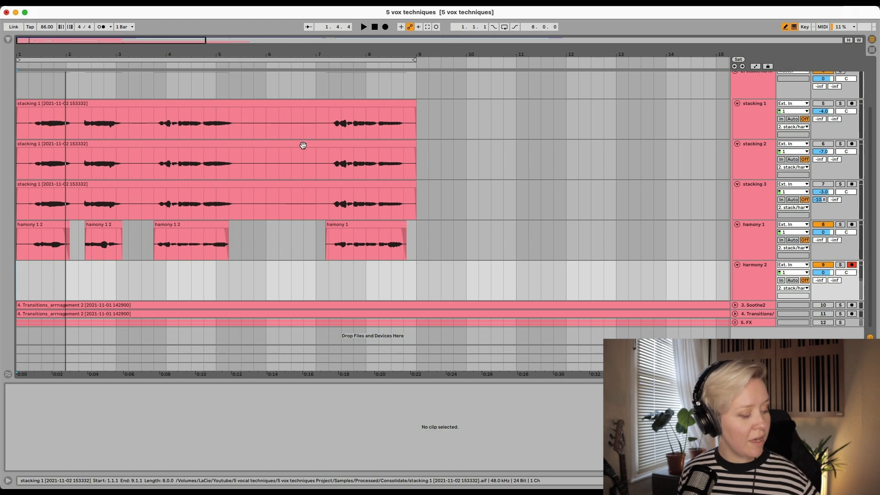
Audition the two harmony tracks, activate stacking 1, stacking 2 and stacking 3, and play all the layers together.
key("space")
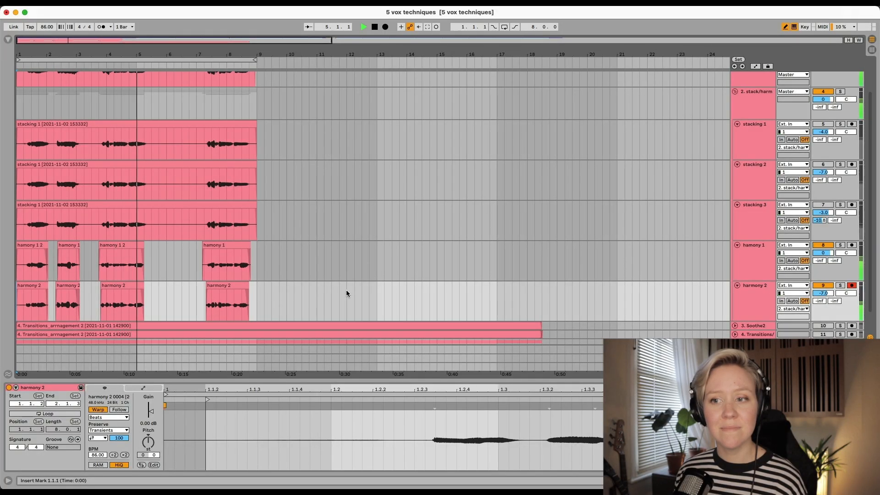
key("space")
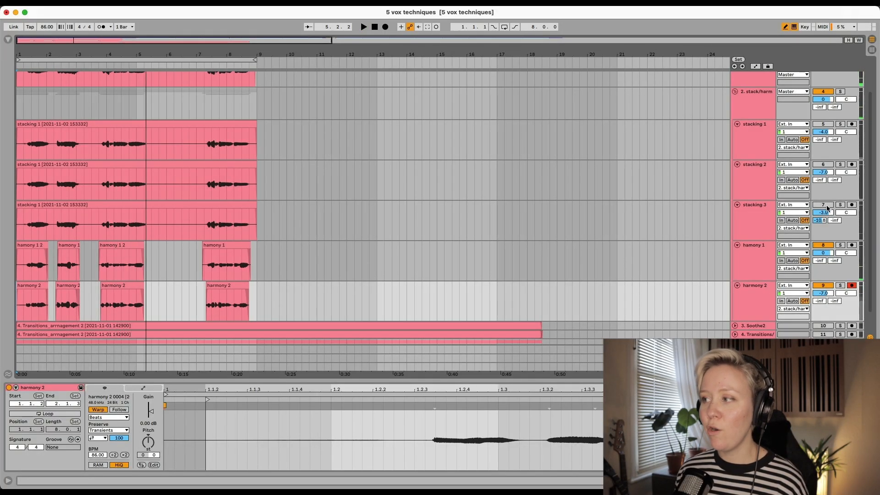
left_click(823, 124)
key("space")
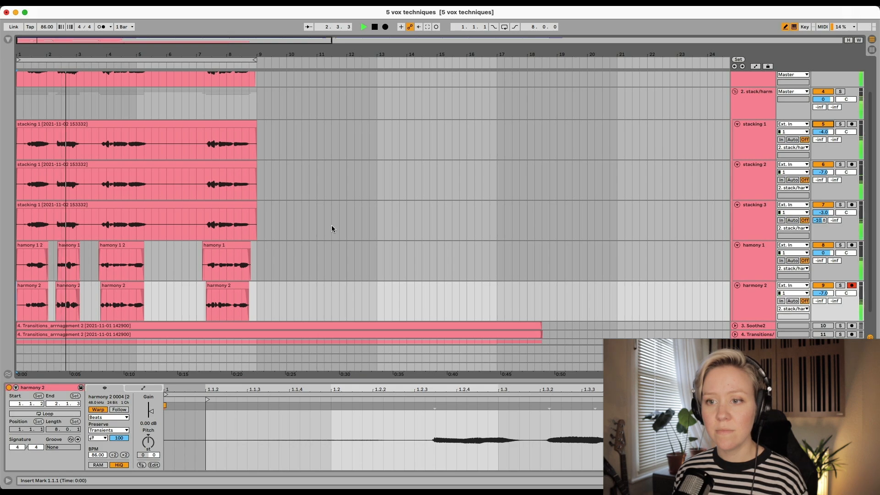
scroll(331, 225, "down", 2)
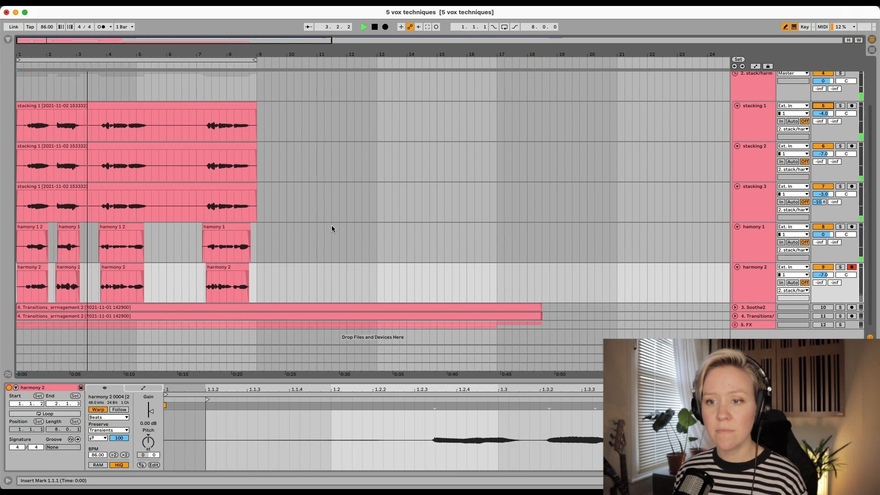
scroll(331, 224, "up", 1)
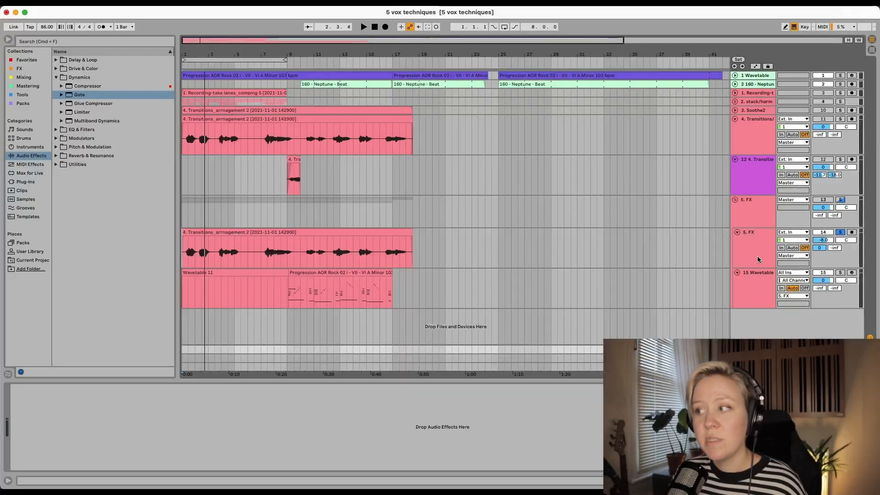
Add a Filter Delay from the Delay & Loop audio effects to the 5. FX vocal track.
left_click(758, 247)
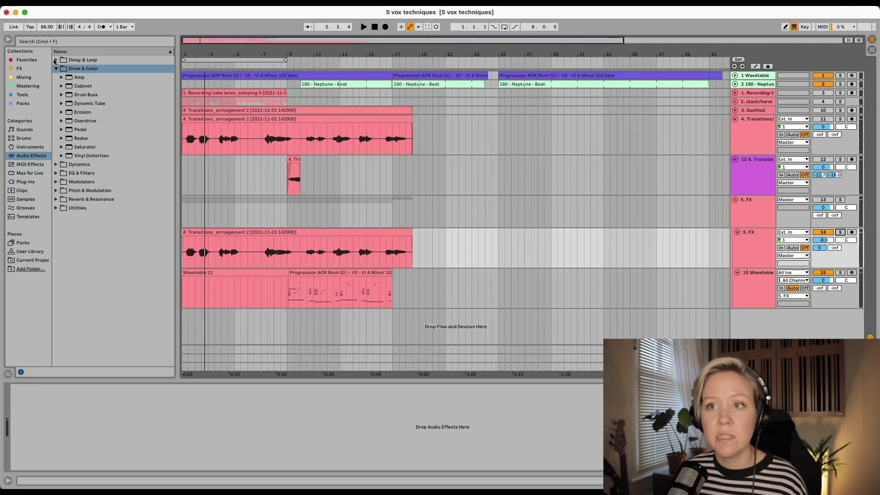
left_click(55, 61)
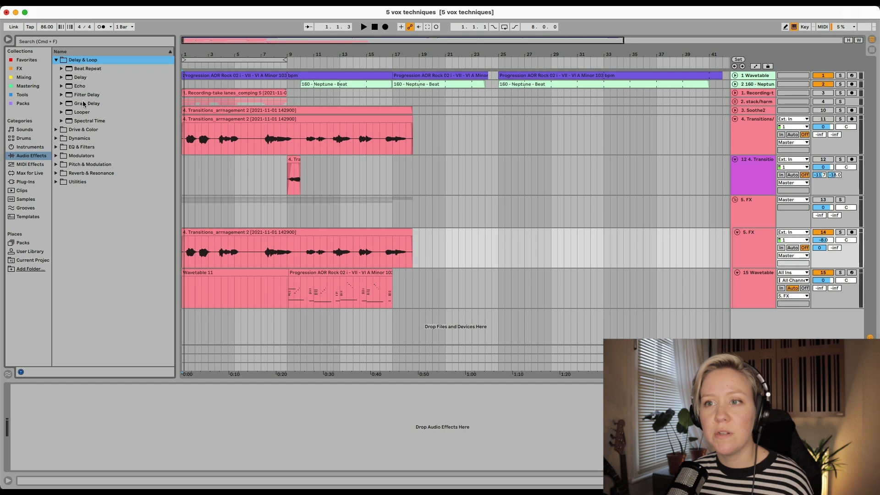
left_click_drag(81, 95, 213, 347)
left_click_drag(255, 251, 256, 252)
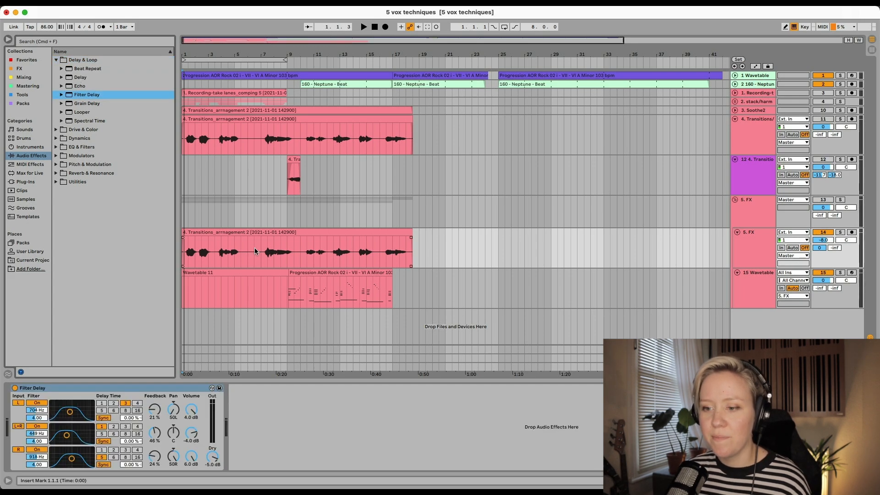
Set the Filter Delay's dry level to -18 dB, start playback and solo the 5. FX vocal track.
left_click(212, 456)
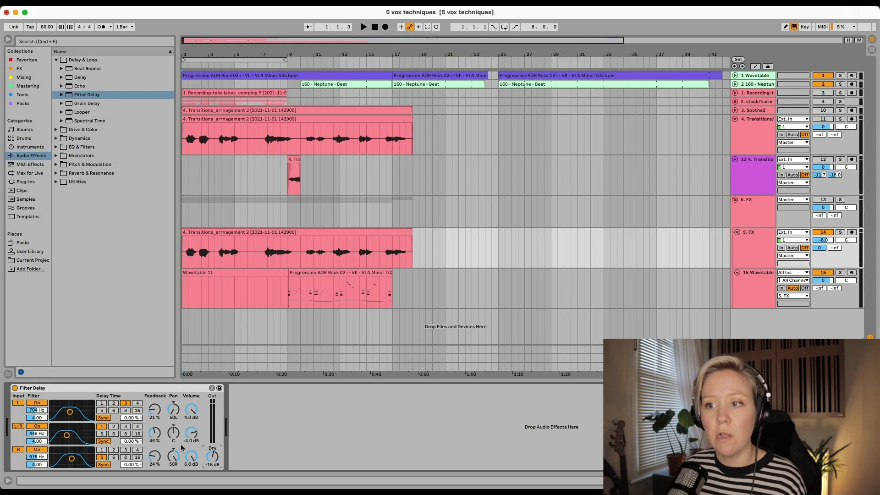
key("space")
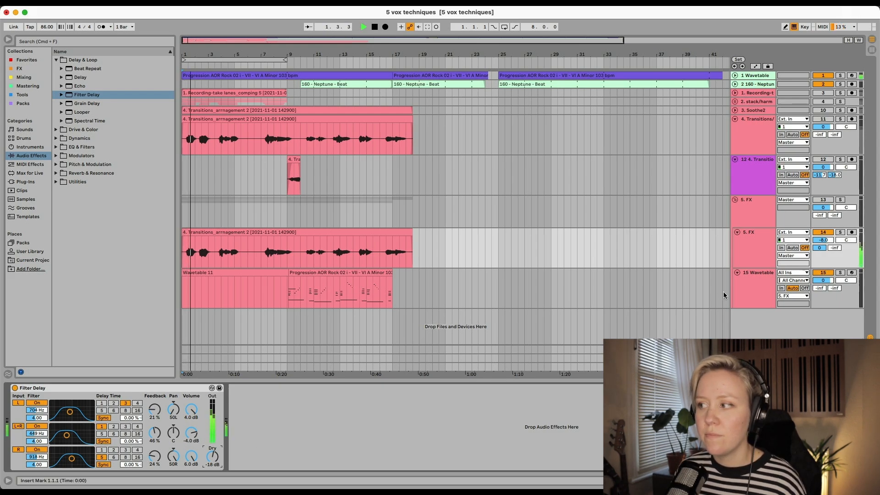
left_click(840, 232)
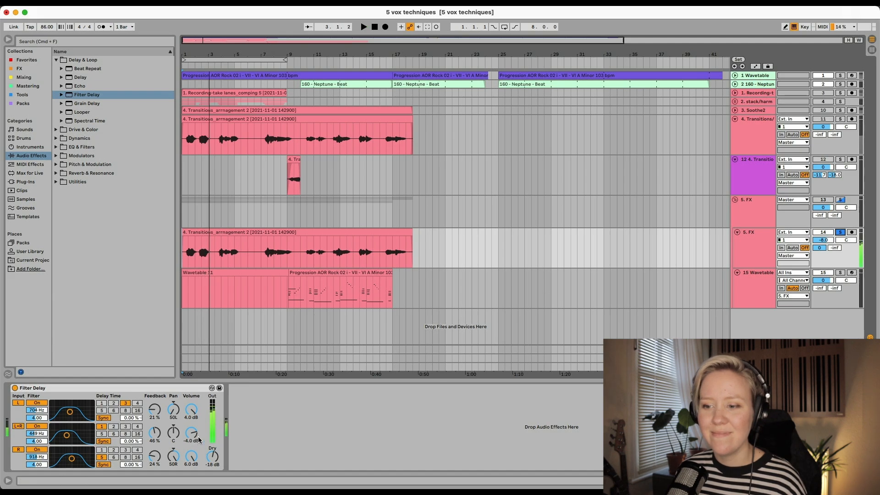
Rebalance the Filter Delay's dry level and outer channel volumes, switch off its L+R channel, and audition the vocal.
left_click_drag(213, 456, 212, 470)
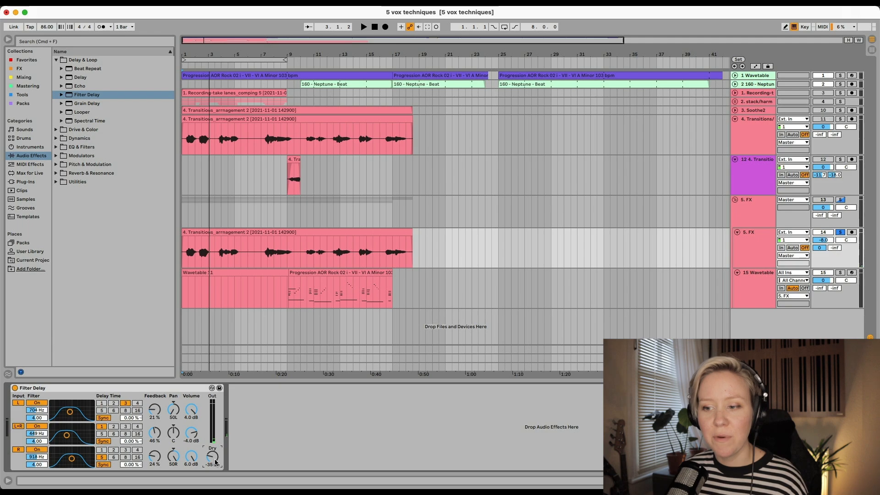
left_click_drag(192, 409, 191, 414)
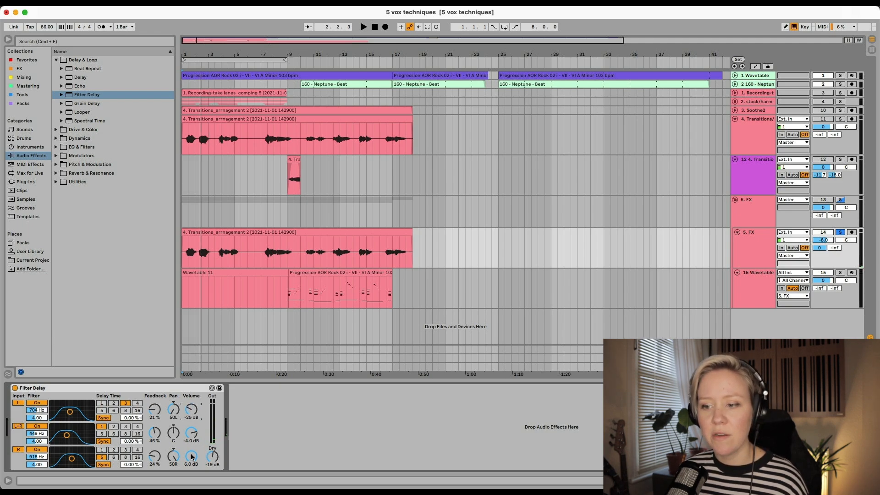
left_click_drag(192, 456, 194, 457)
key("space")
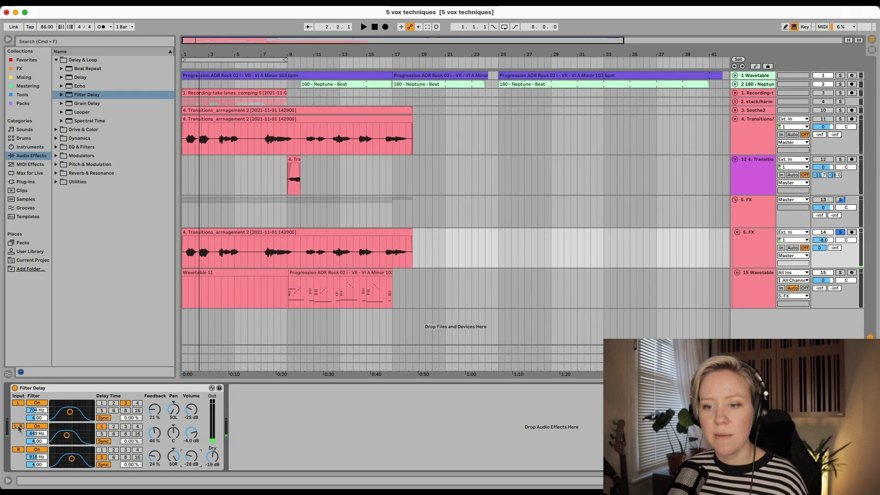
key("space")
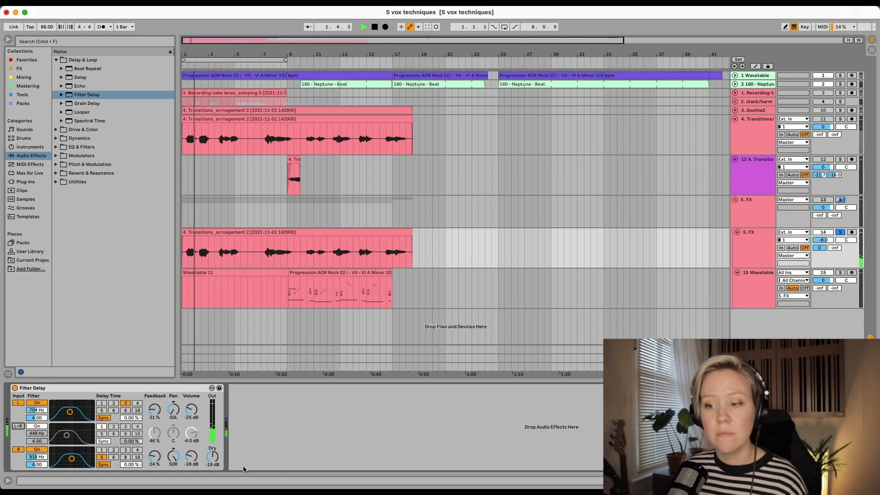
left_click_drag(212, 456, 212, 451)
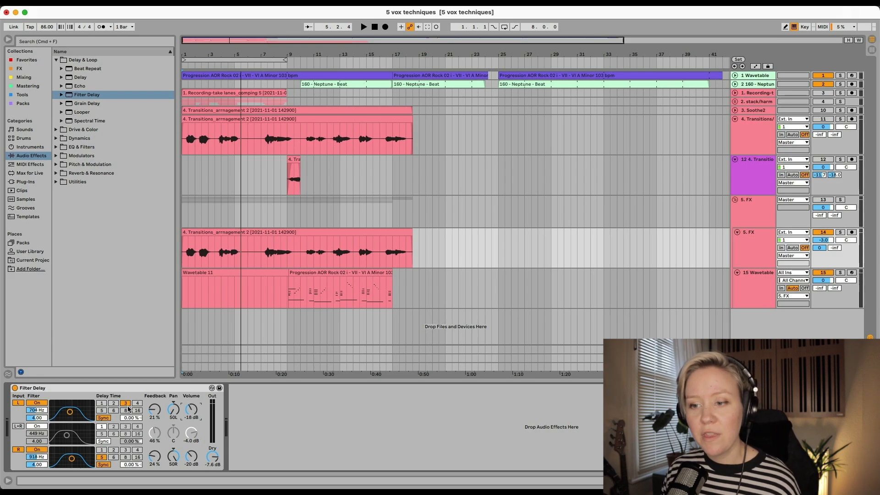
Replace the Filter Delay on the 5. FX vocal track with a Spectral Resonator followed by a Vocoder.
left_click(154, 392)
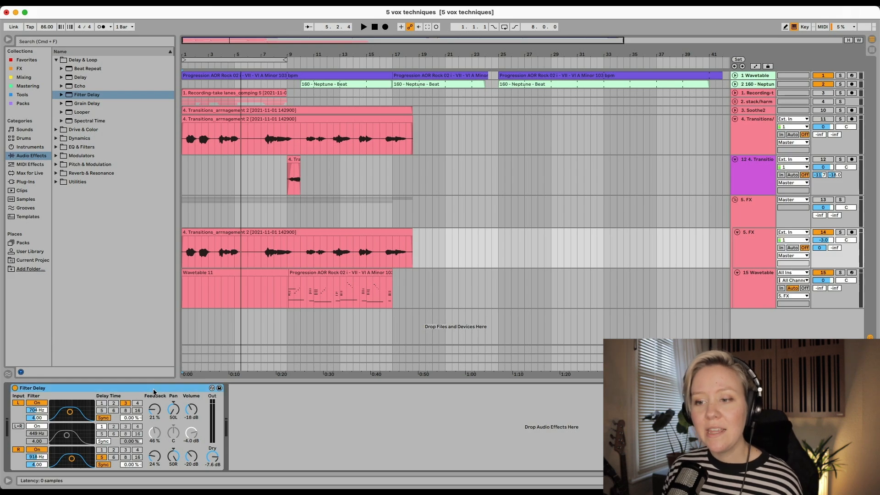
key("Delete")
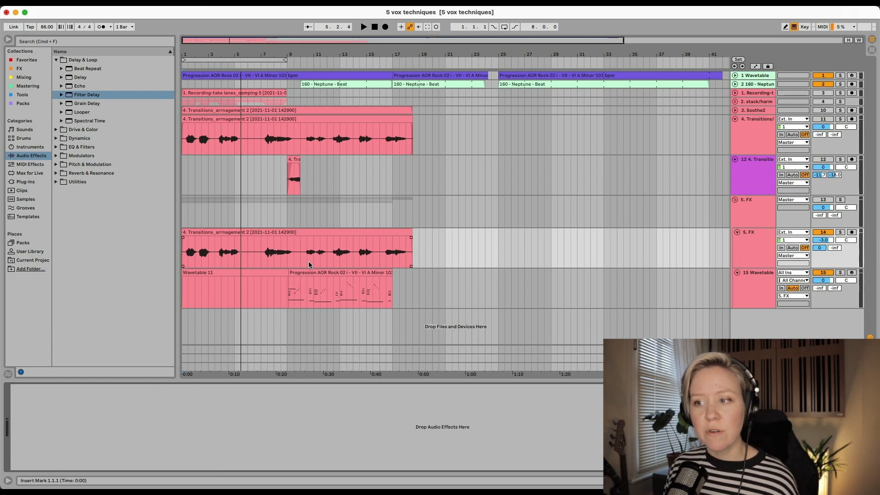
left_click(762, 251)
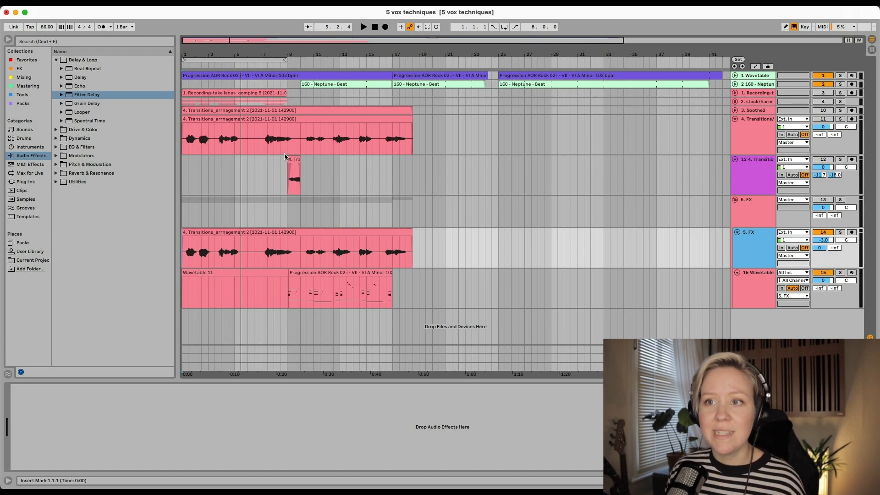
left_click(85, 173)
left_click(87, 173)
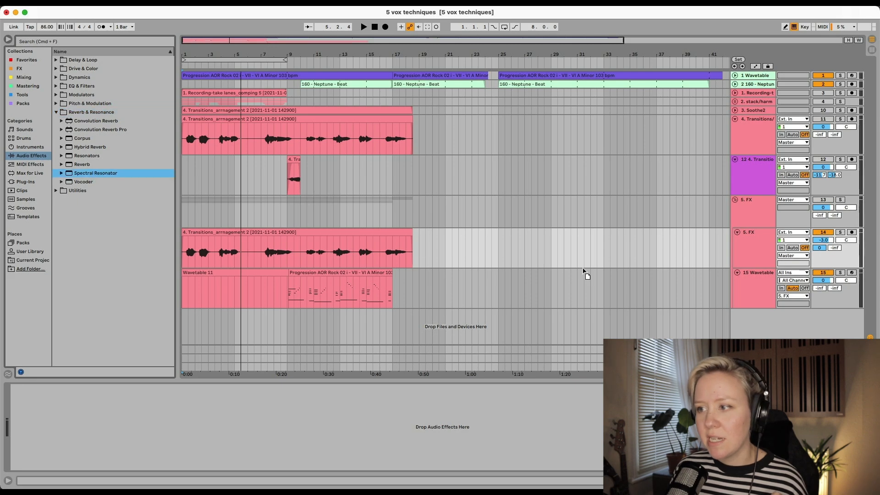
left_click_drag(588, 257, 587, 256)
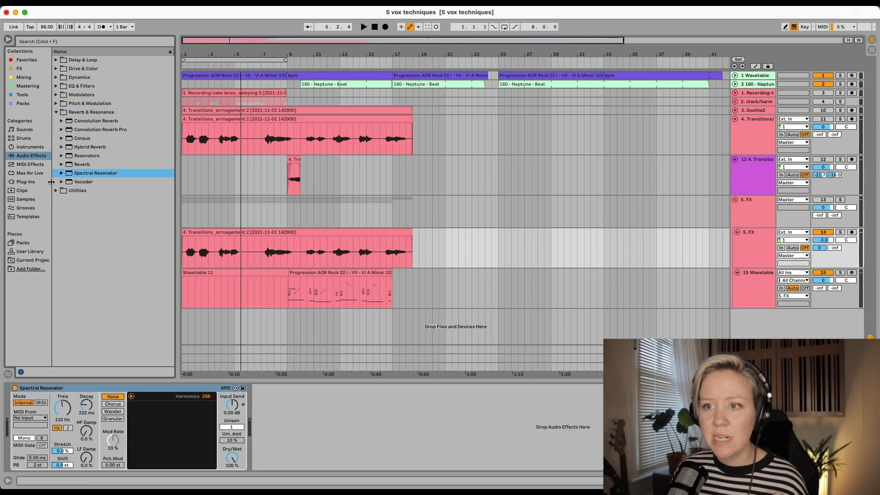
left_click_drag(73, 181, 424, 433)
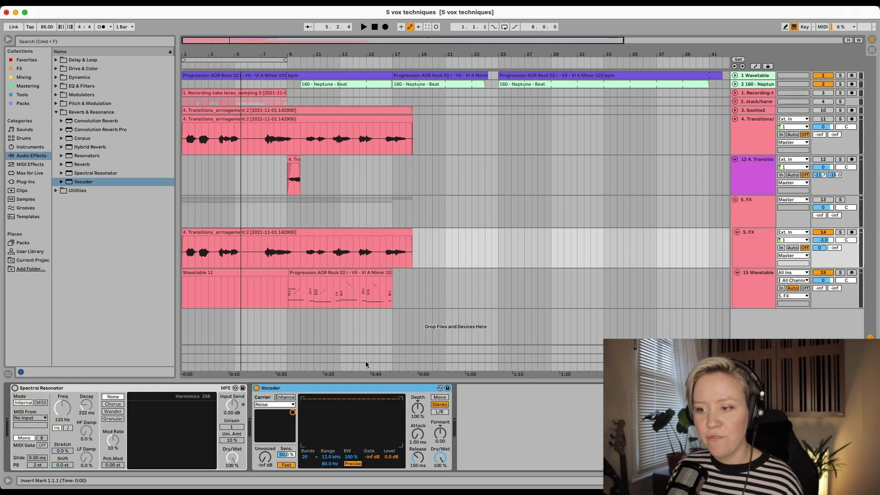
Audition the MIDI progression on the 15 Wavetable track from bar 1.
left_click(193, 286)
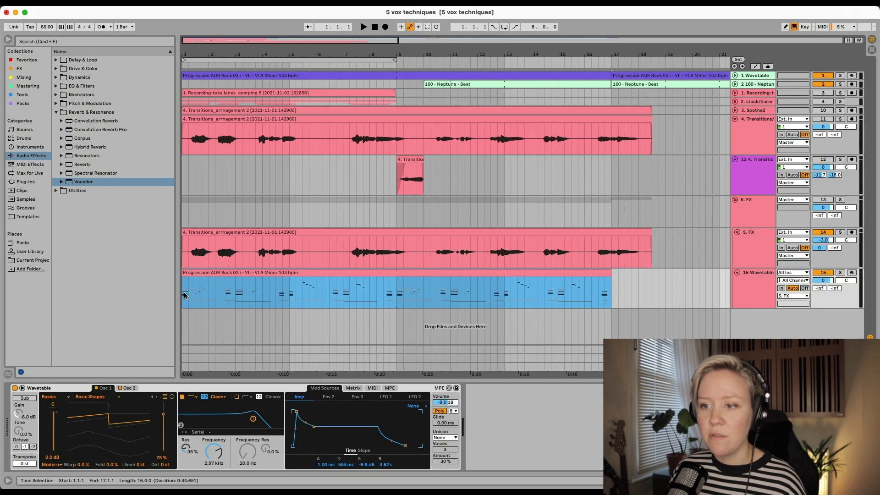
left_click(184, 296)
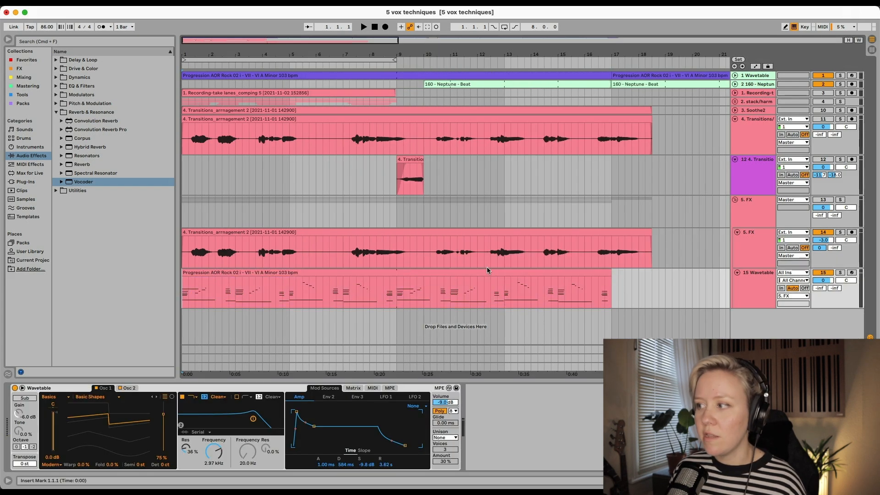
key("space")
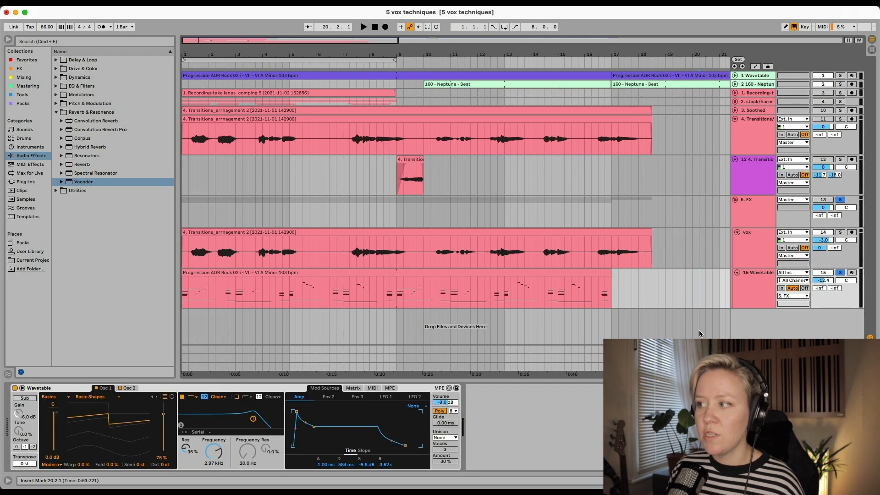
Set the carrier of the vox track's Vocoder to External with 15-Wavetable as its audio source.
left_click(765, 241)
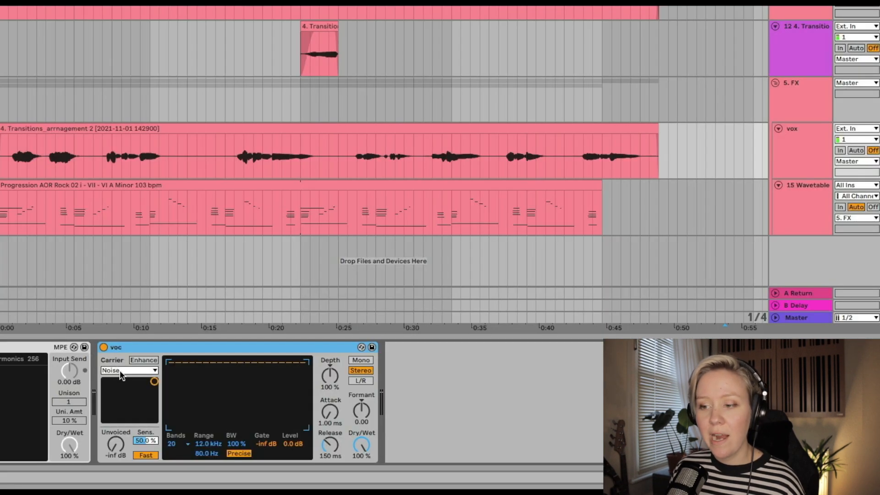
left_click(120, 369)
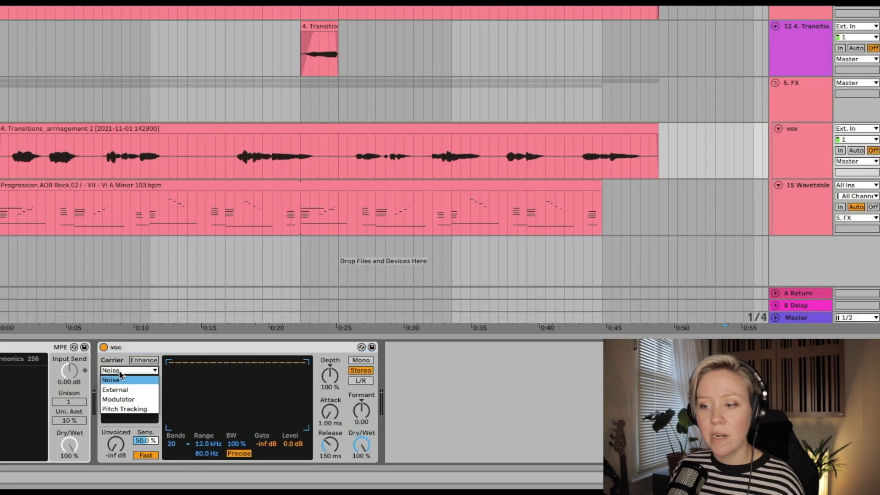
left_click(133, 388)
left_click(140, 391)
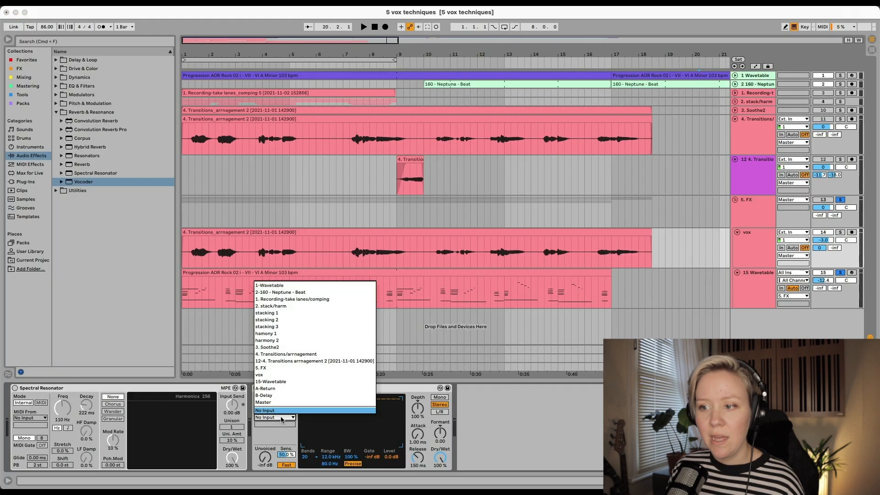
left_click(283, 382)
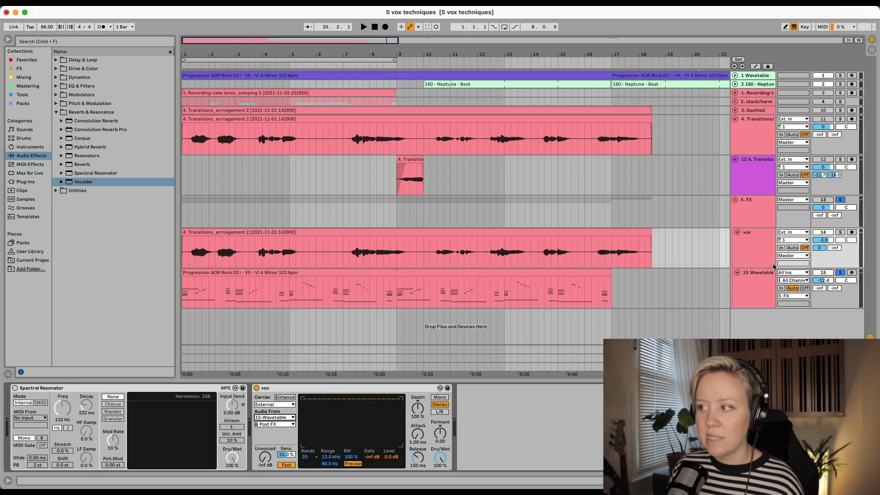
Unsolo and mute the 15 Wavetable track, and play the vox track through the Vocoder.
left_click(752, 281)
left_click(841, 272)
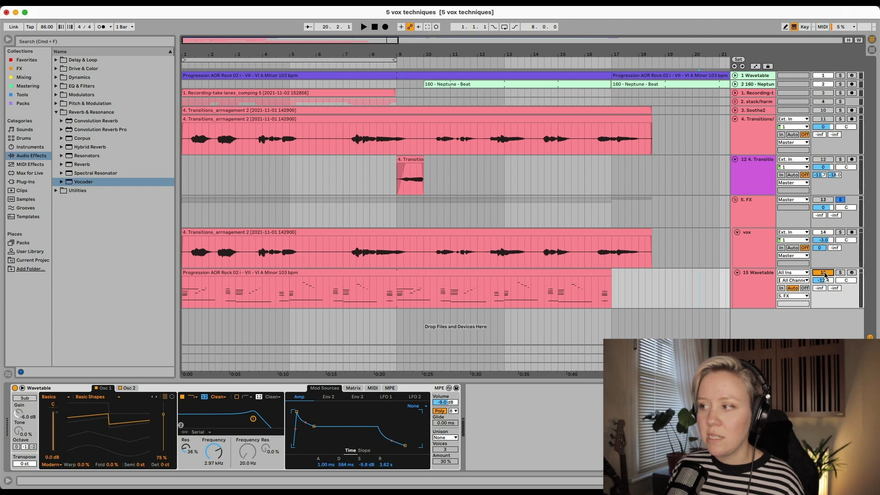
scroll(267, 298, "up", 6)
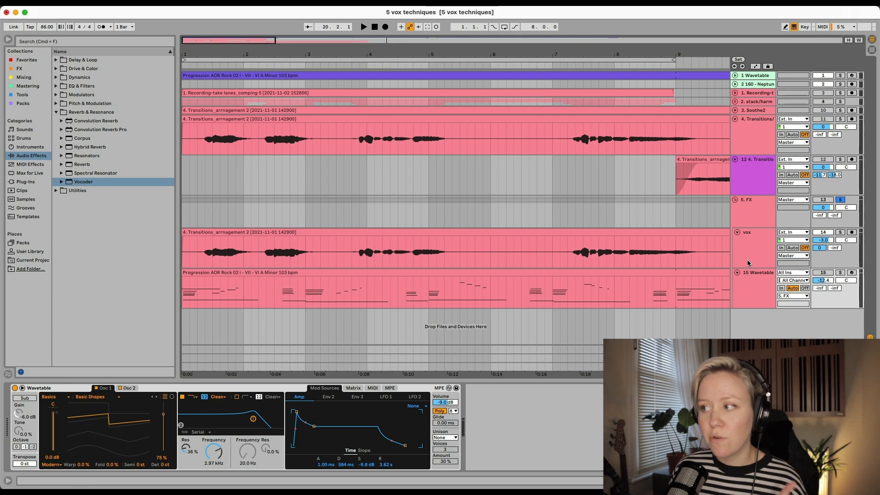
left_click(762, 248)
key("space")
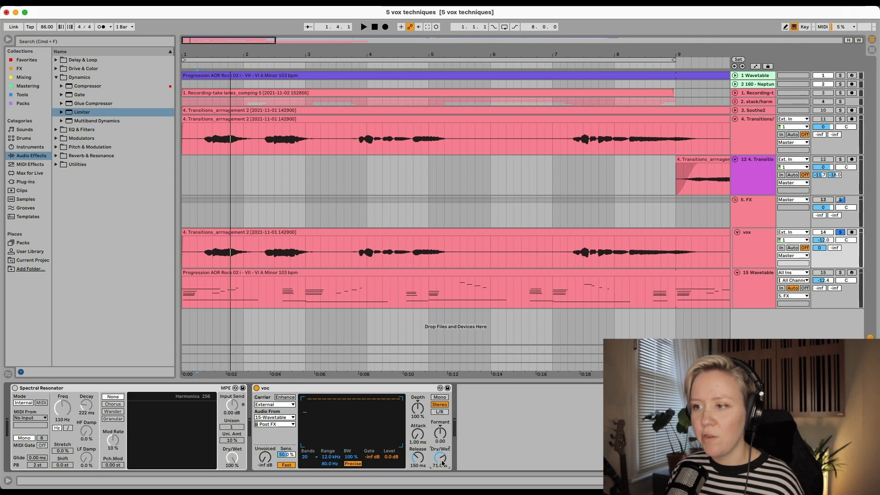
Set the Vocoder's dry/wet to 75.5% while the vocal plays.
key("space")
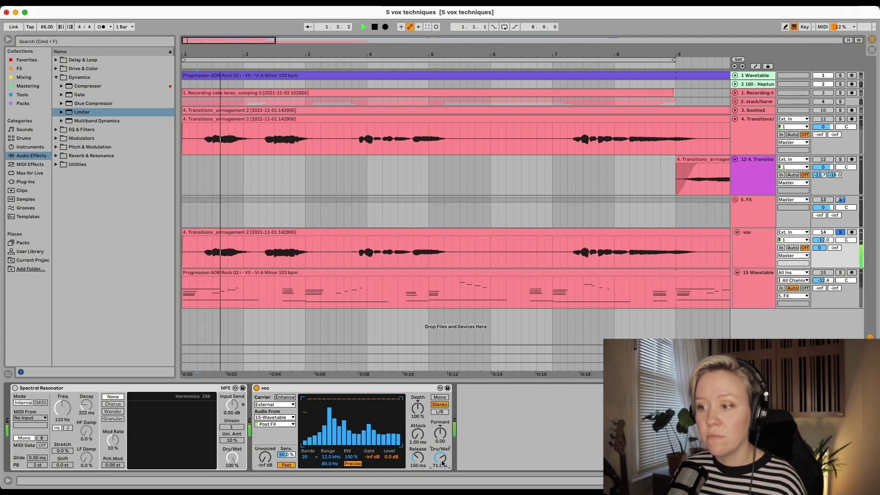
left_click_drag(441, 461, 442, 458)
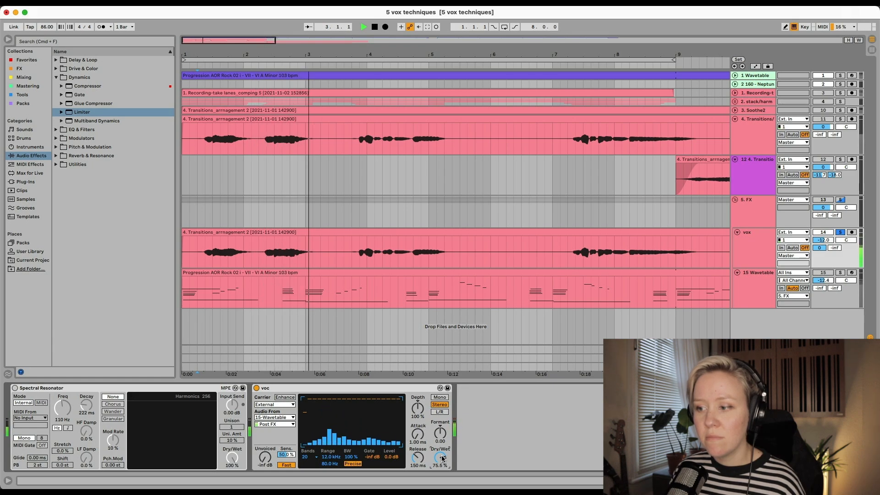
key("space")
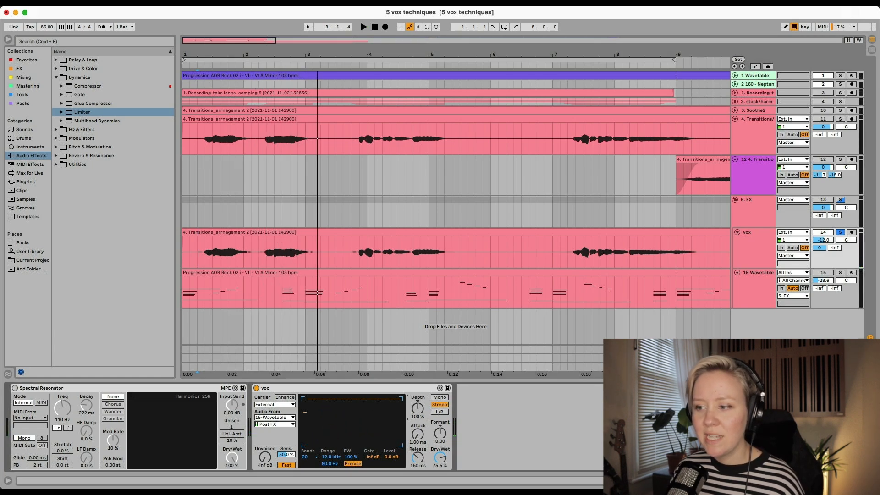
Adjust the Vocoder during playback to 81% depth, -9.00 formant, 1.93 ms attack and 1.17 s release.
key("space")
left_click_drag(418, 408, 418, 398)
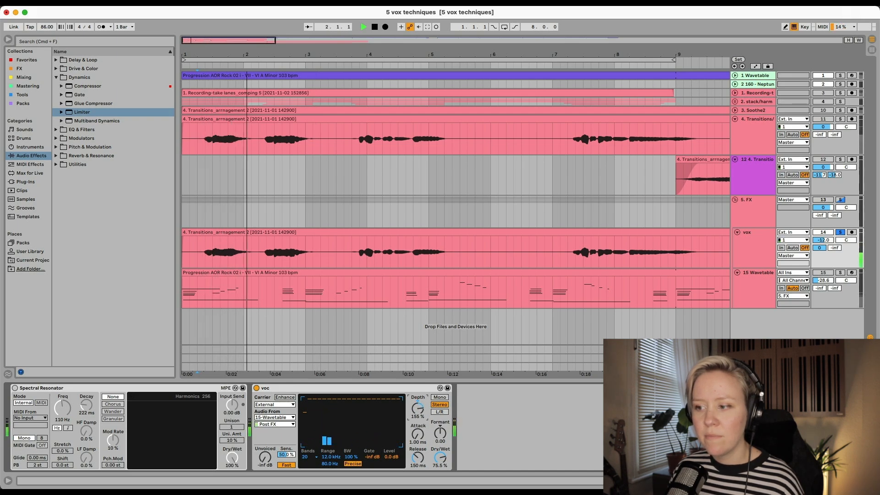
key("space")
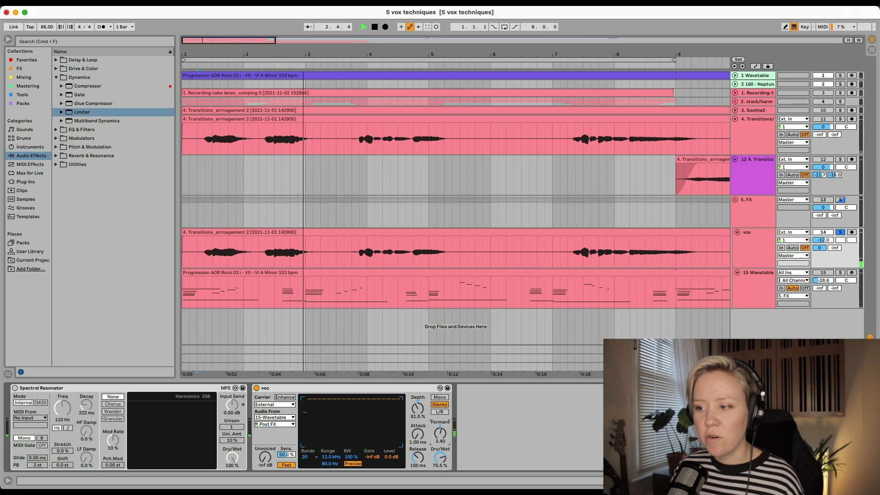
key("space")
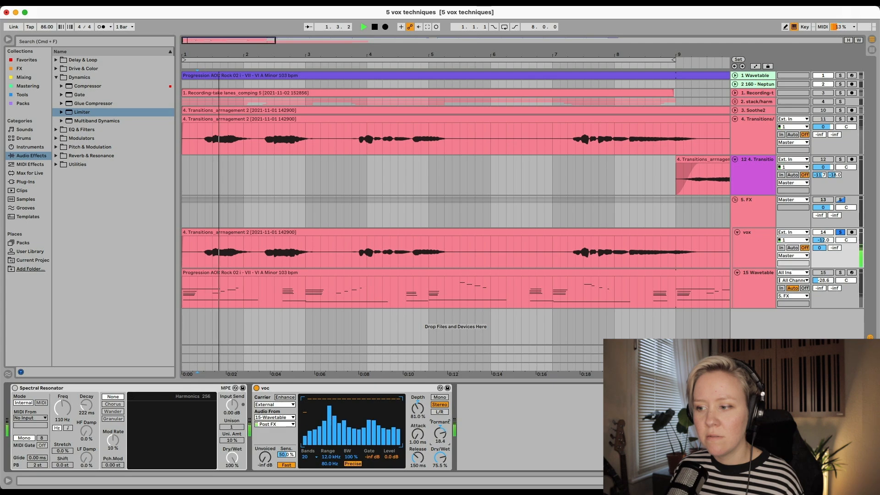
left_click_drag(440, 433, 440, 456)
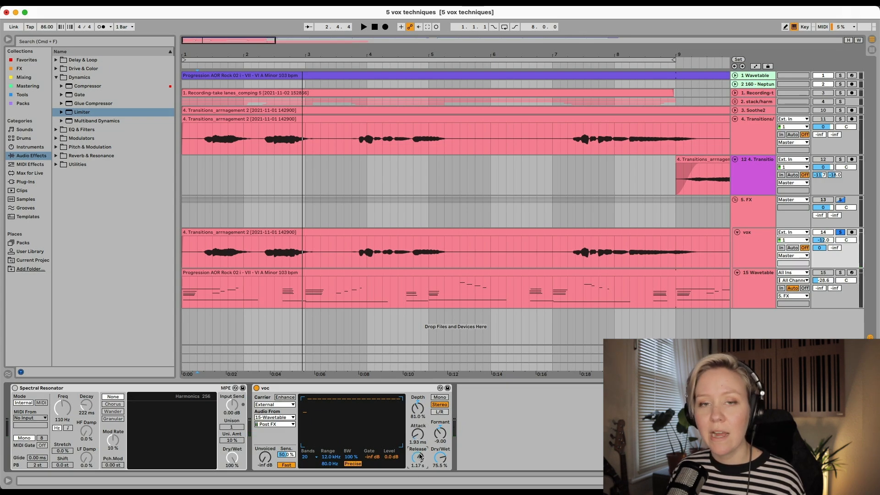
Retune the playing Vocoder to 54% dry/wet, 329 ms release, 100% depth, Retro mode and -8.3 dB unvoiced level.
key("space")
left_click_drag(440, 457, 439, 461)
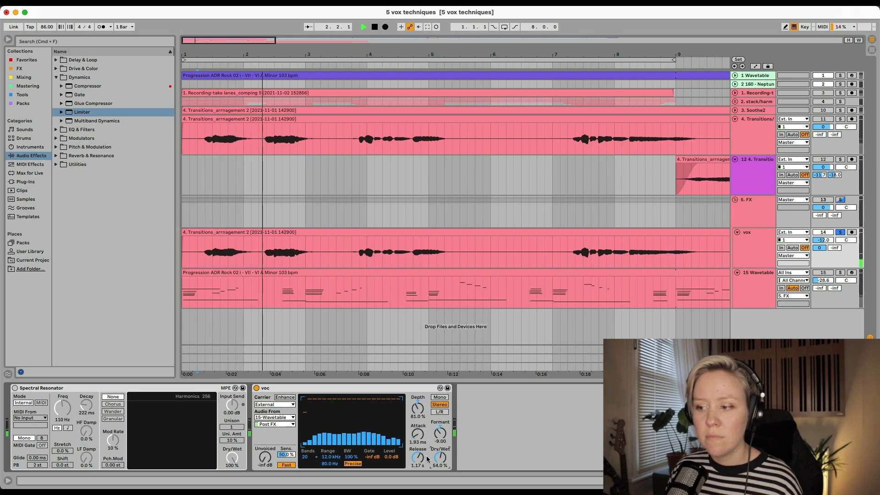
left_click_drag(417, 457, 417, 485)
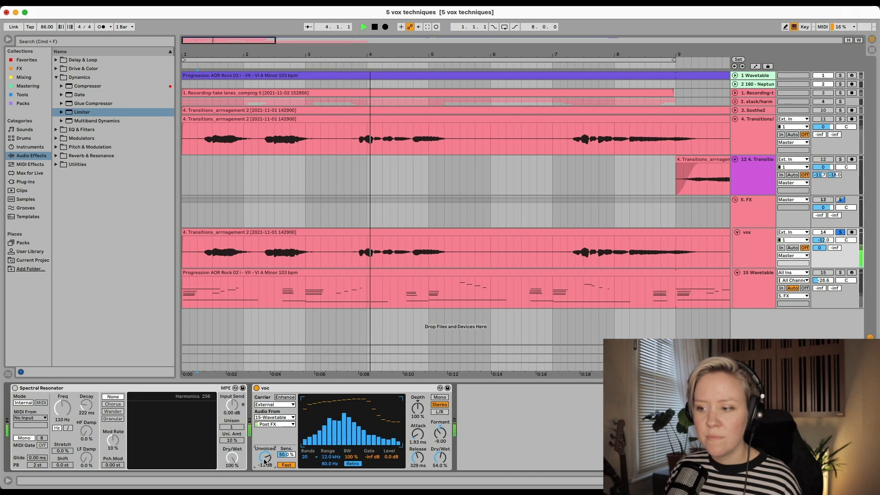
left_click_drag(254, 444, 255, 445)
key("space")
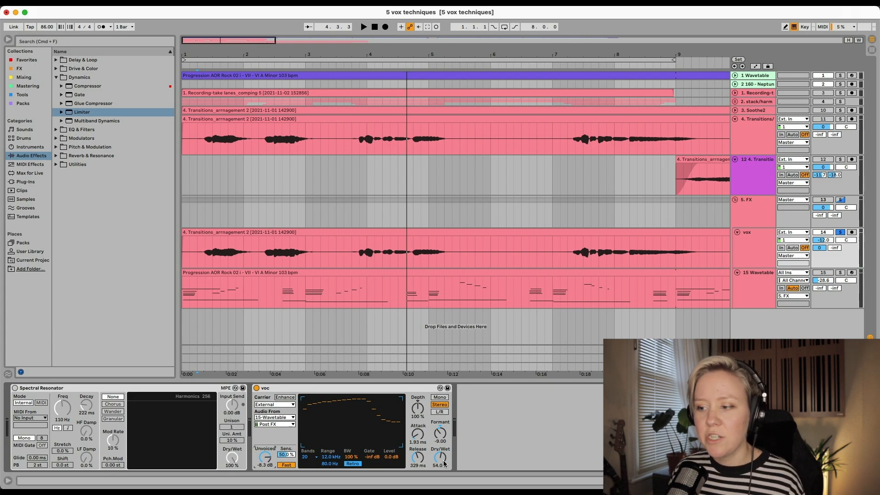
Raise the Vocoder's dry/wet to 67.5% while the vocal plays.
key("space")
left_click_drag(443, 463, 443, 459)
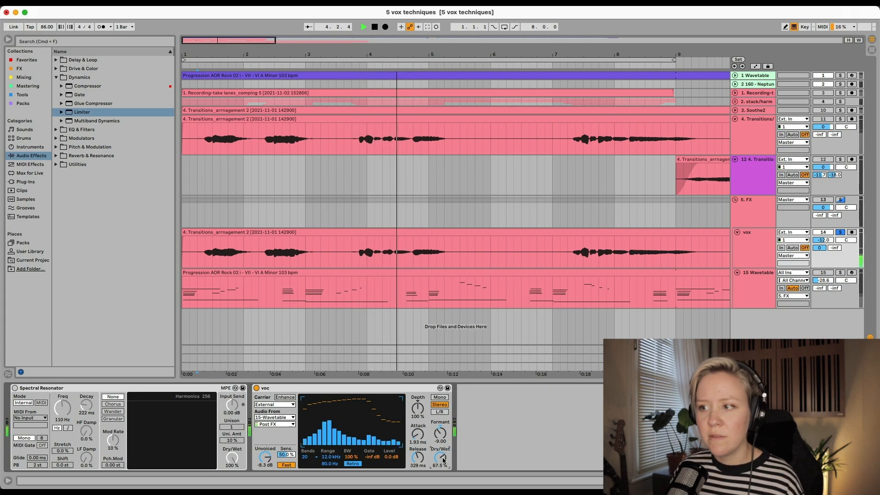
key("Tab")
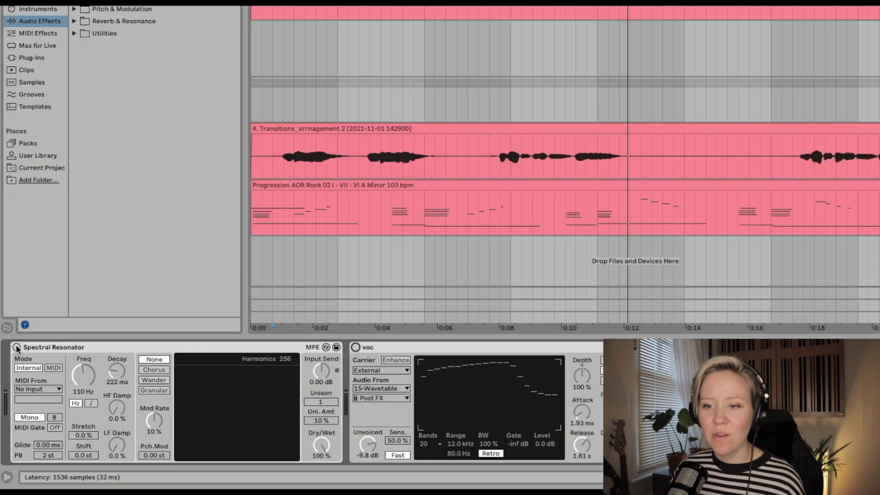
Enable the Spectral Resonator in MIDI mode and set its MIDI source to 15-Wavetable.
left_click(16, 388)
left_click(36, 386)
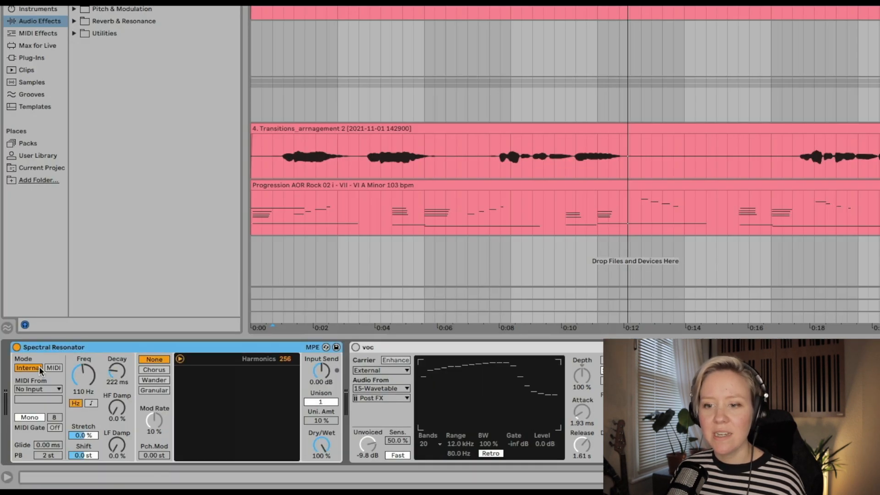
left_click(56, 368)
left_click(34, 389)
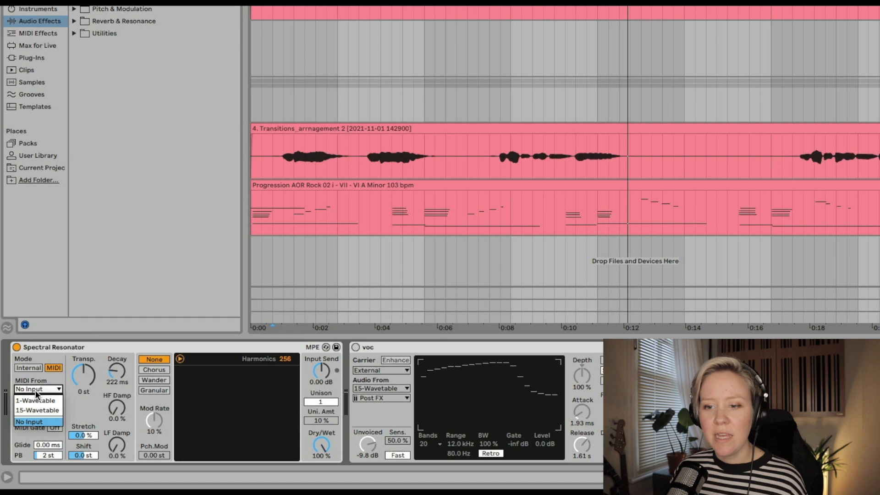
left_click(49, 408)
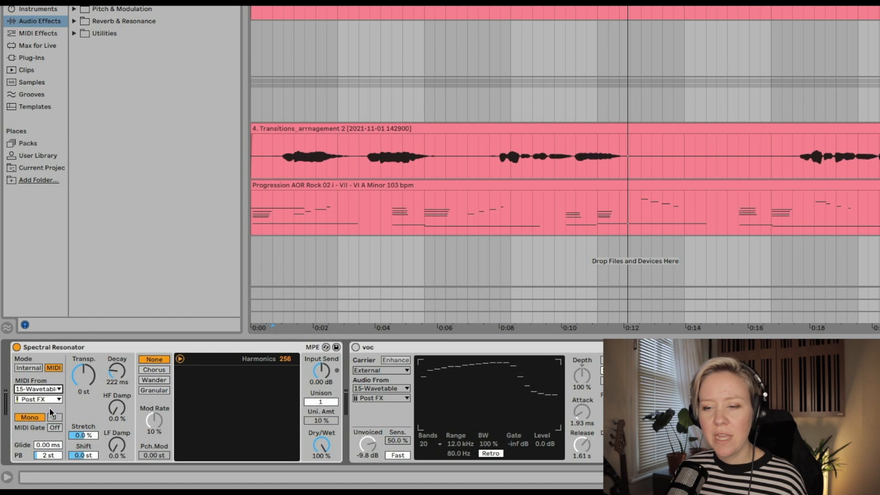
Delete the voc Vocoder from the device chain and hide the browser.
left_click(422, 342)
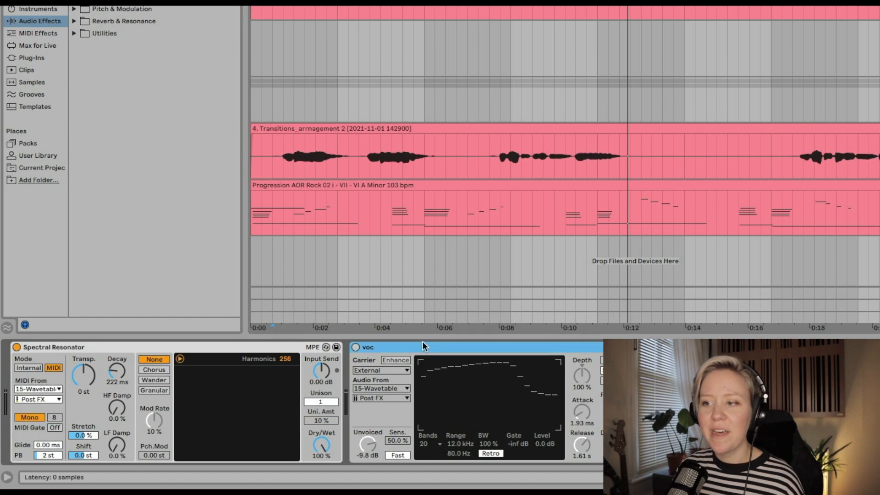
key("Delete")
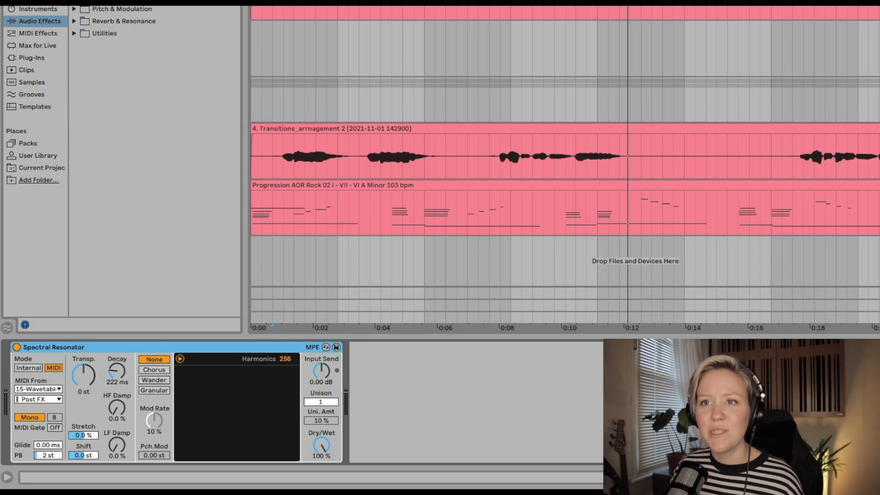
key("super+alt+b")
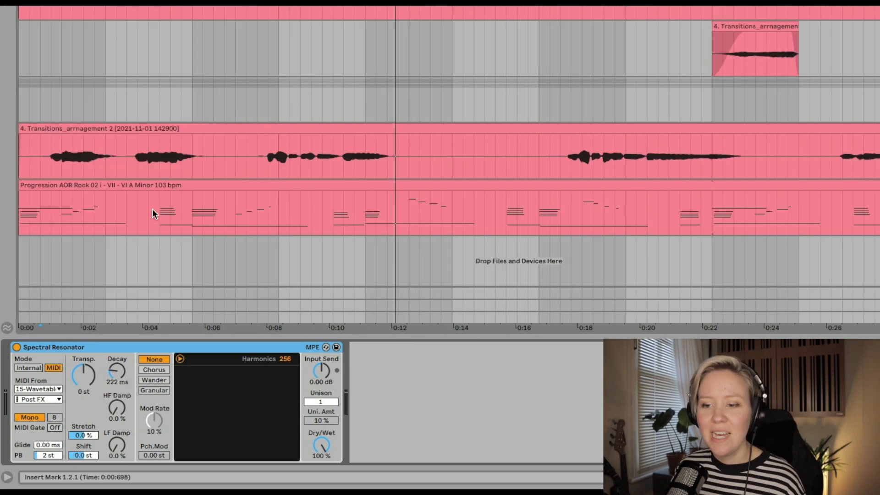
Return the Spectral Resonator's modulation mode to None and set its dry/wet to 53% while auditioning the vocal.
left_click(158, 369)
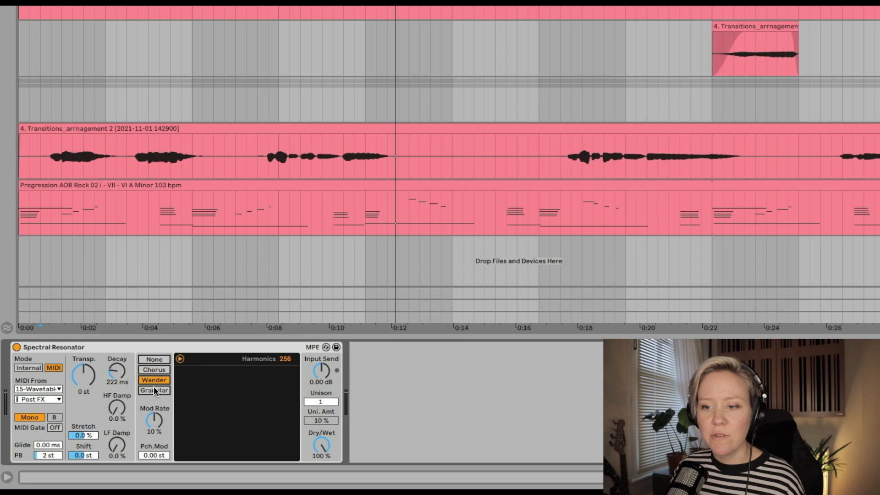
left_click(156, 359)
key("space")
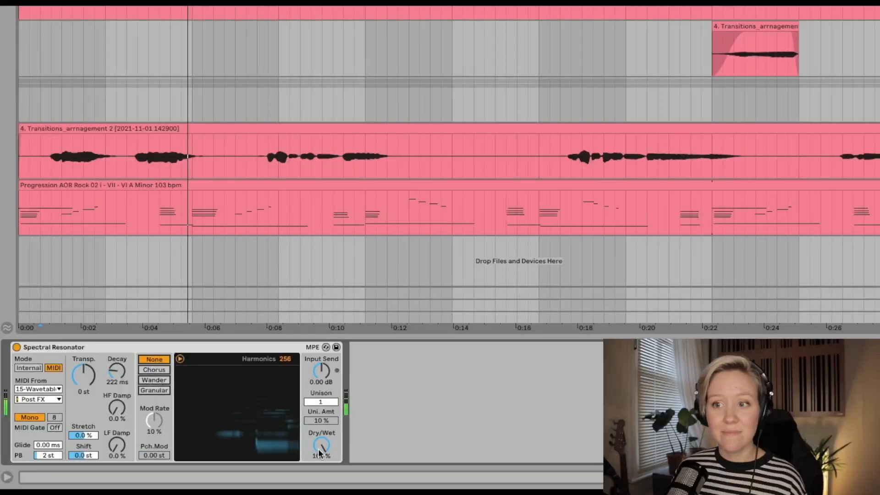
left_click_drag(319, 452, 319, 472)
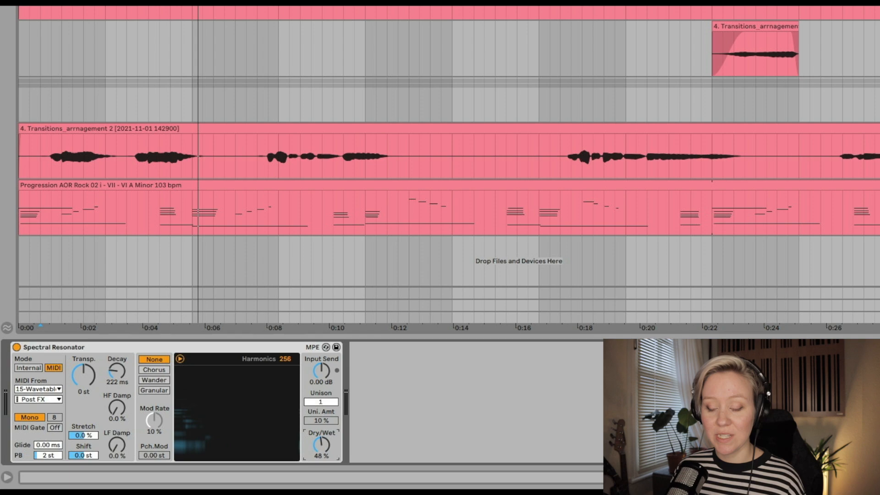
key("space")
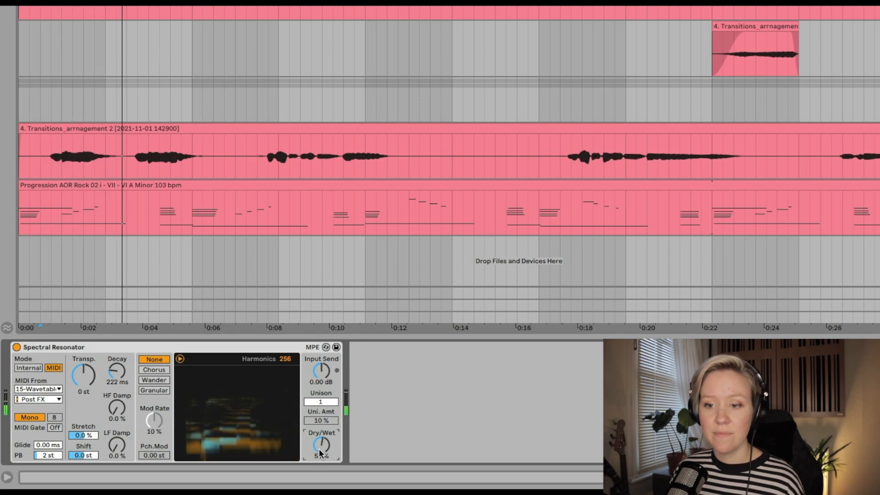
key("space")
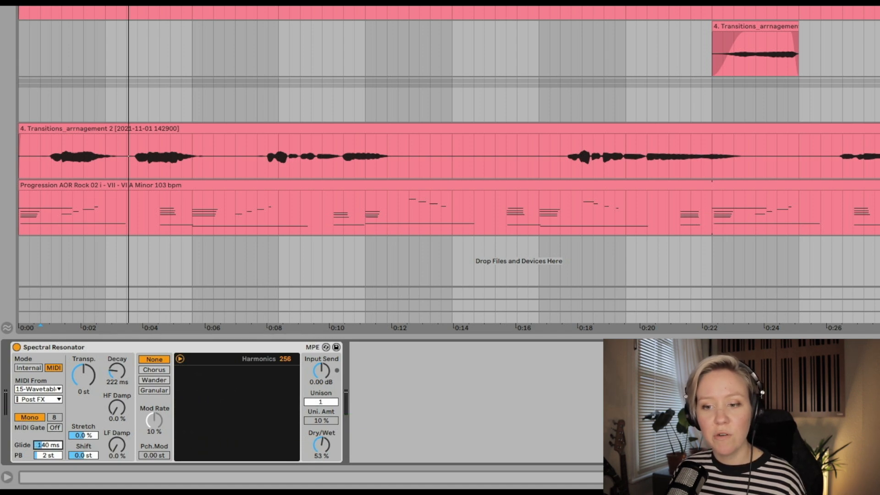
Set the Spectral Resonator's glide to 78.1 ms during playback and switch it from Mono to Poly.
key("space")
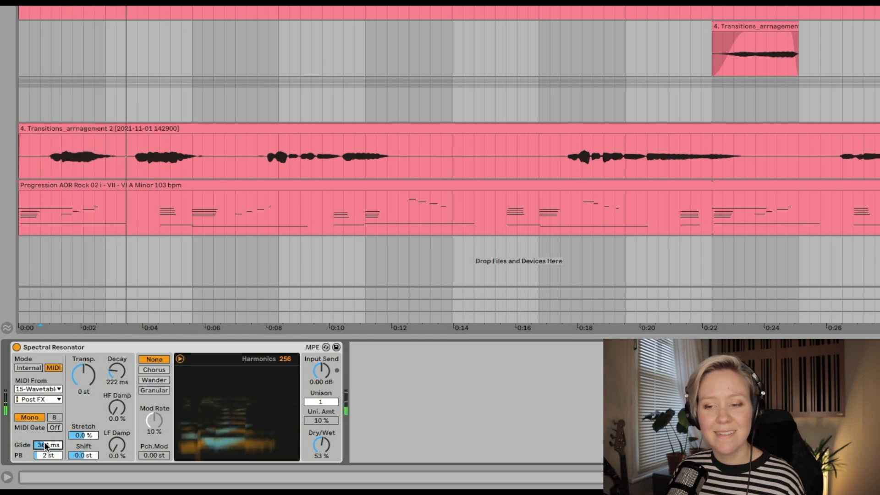
left_click_drag(44, 443, 44, 458)
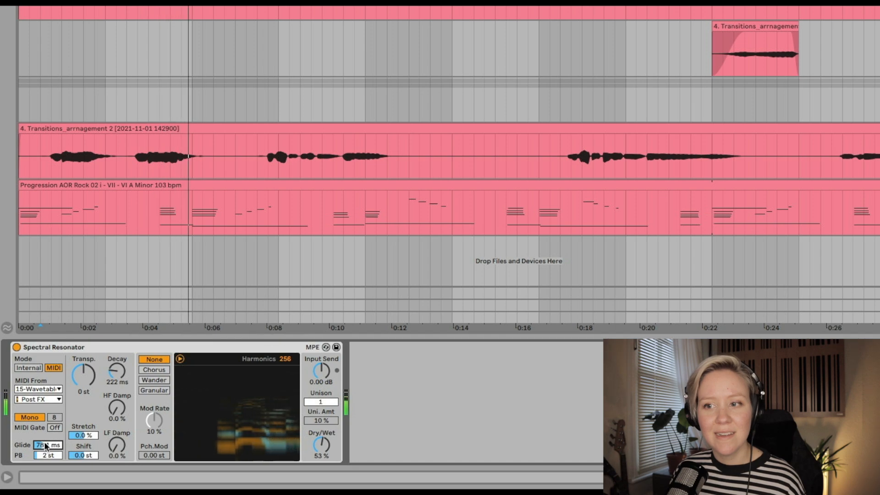
left_click(29, 417)
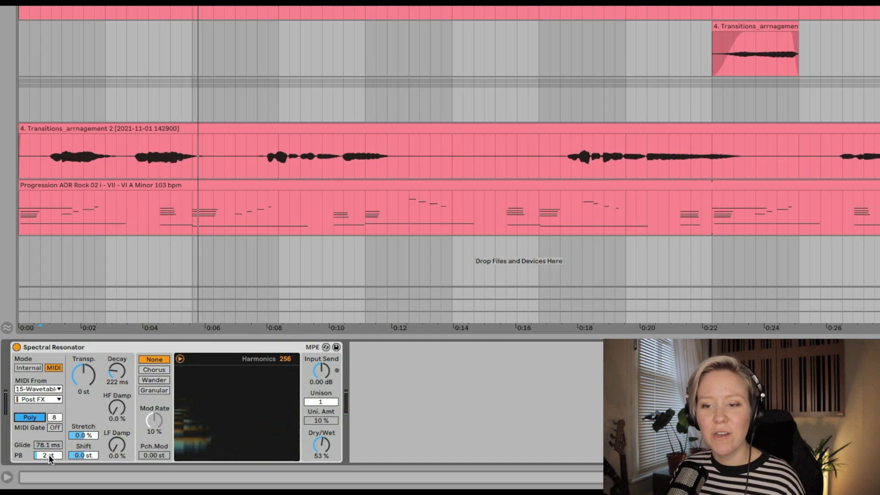
Switch the Spectral Resonator's modulation to Chorus and lengthen its decay to 2.16 s while auditioning the vocal.
key("space")
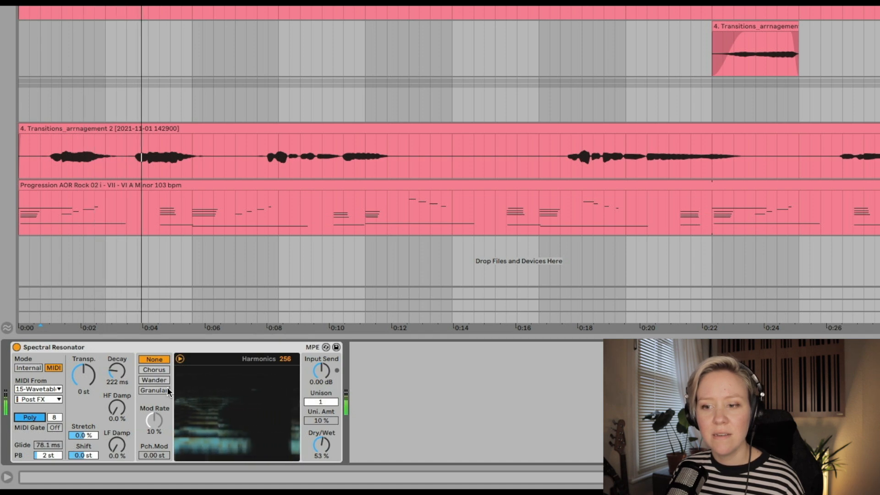
left_click(166, 371)
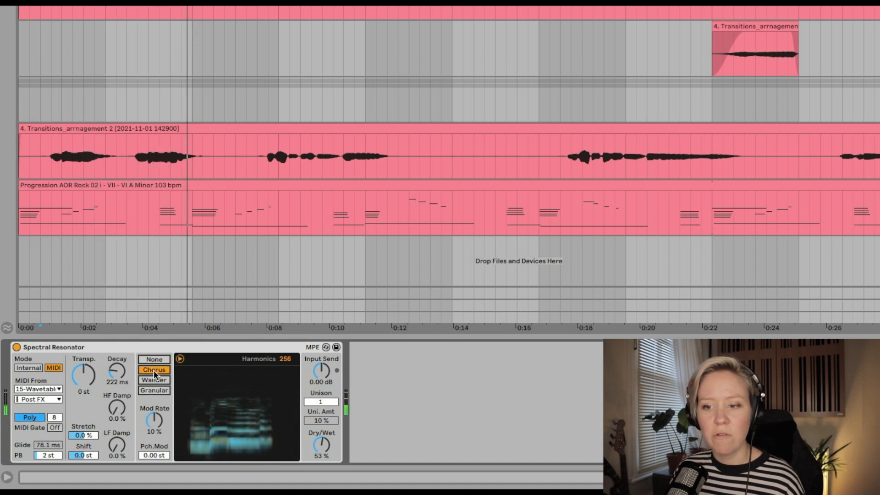
key("space")
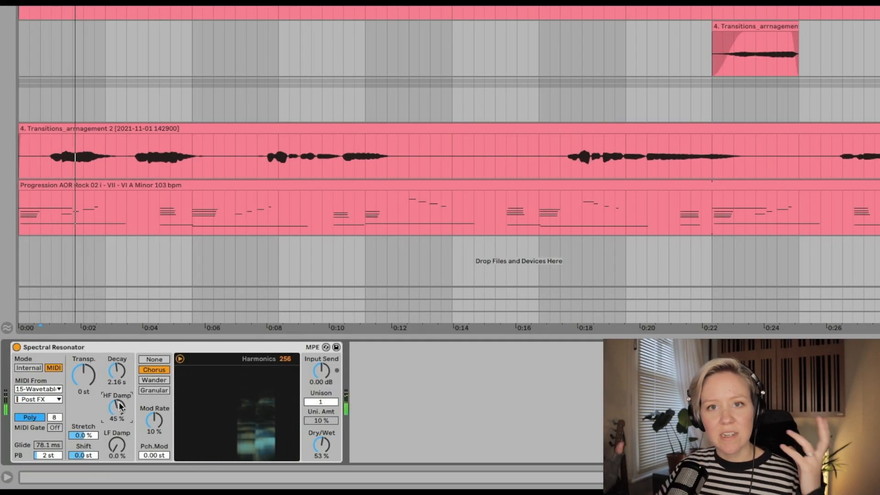
Set the Spectral Resonator's HF damping to 73% and its unison to 4, and play the vocal.
left_click_drag(119, 406, 119, 387)
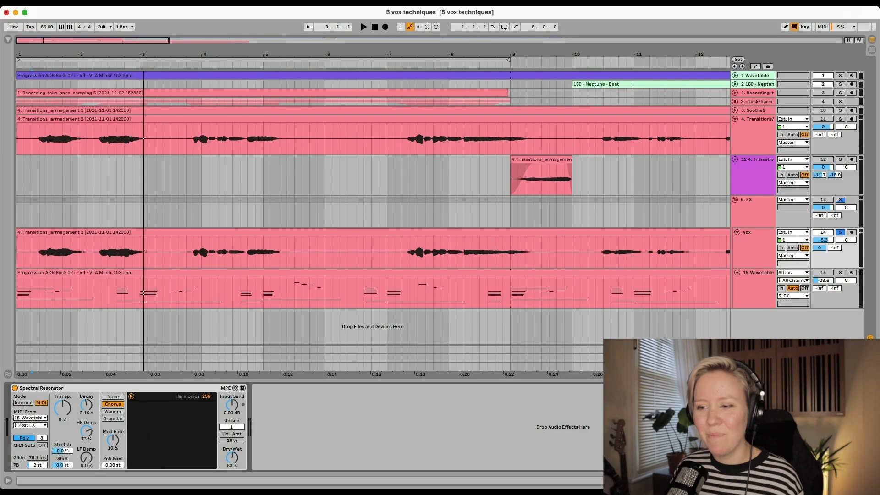
left_click_drag(237, 429, 237, 421)
key("space")
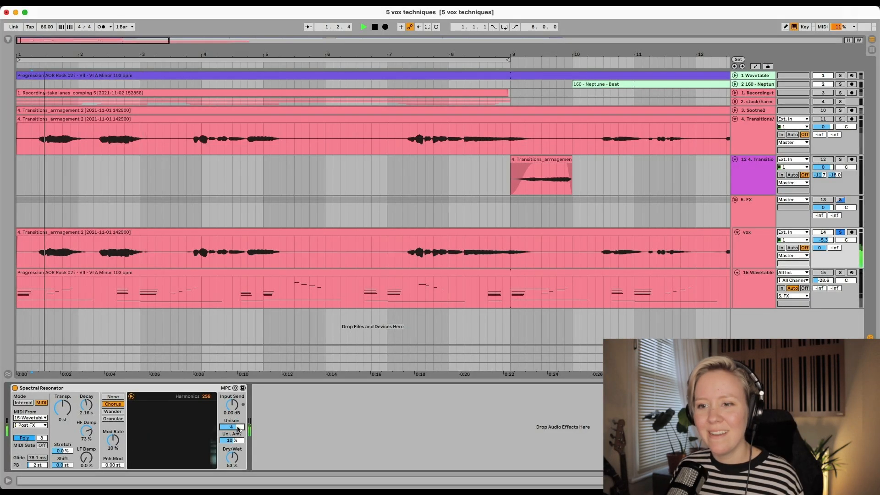